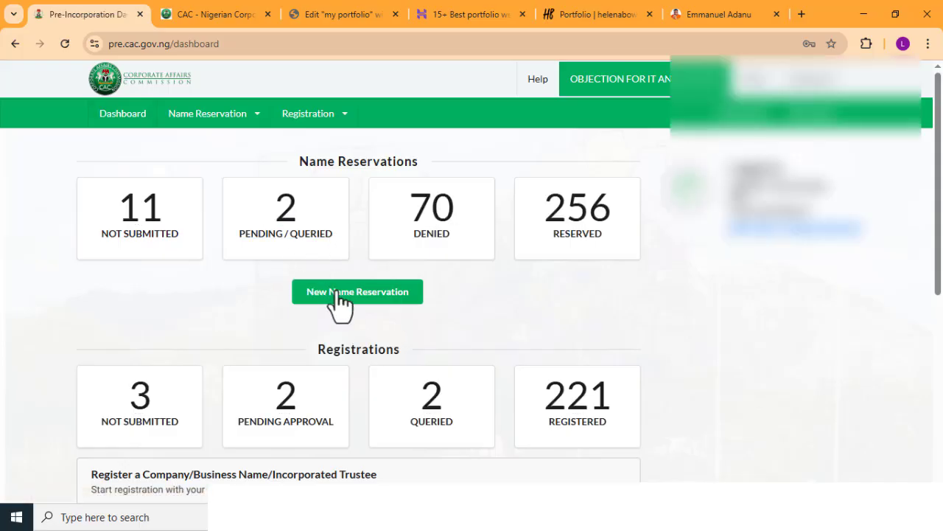
pyautogui.click(341, 292)
pyautogui.scroll(-5, 348, 283)
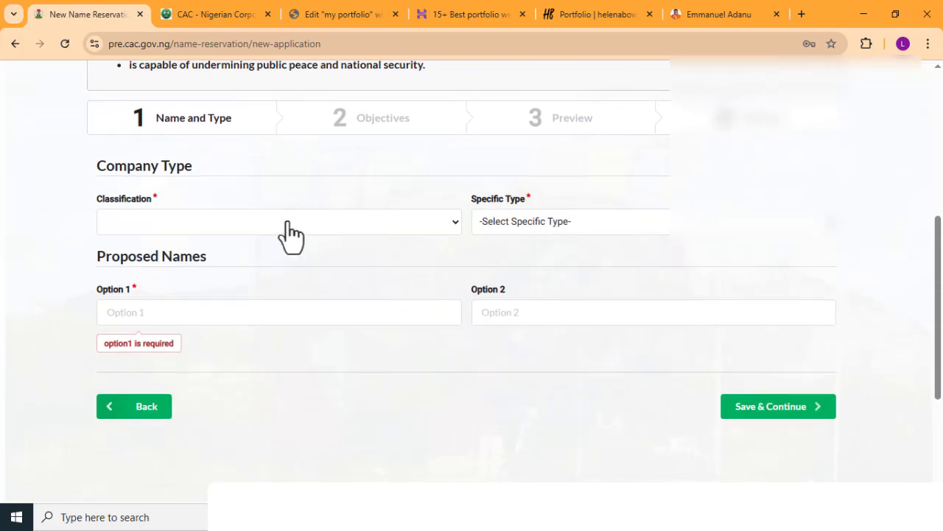
pyautogui.click(288, 230)
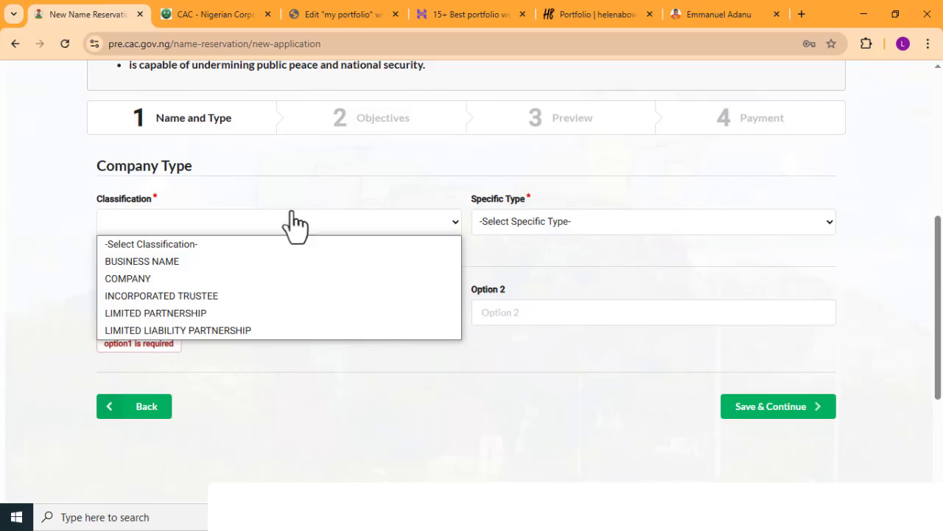
pyautogui.click(193, 261)
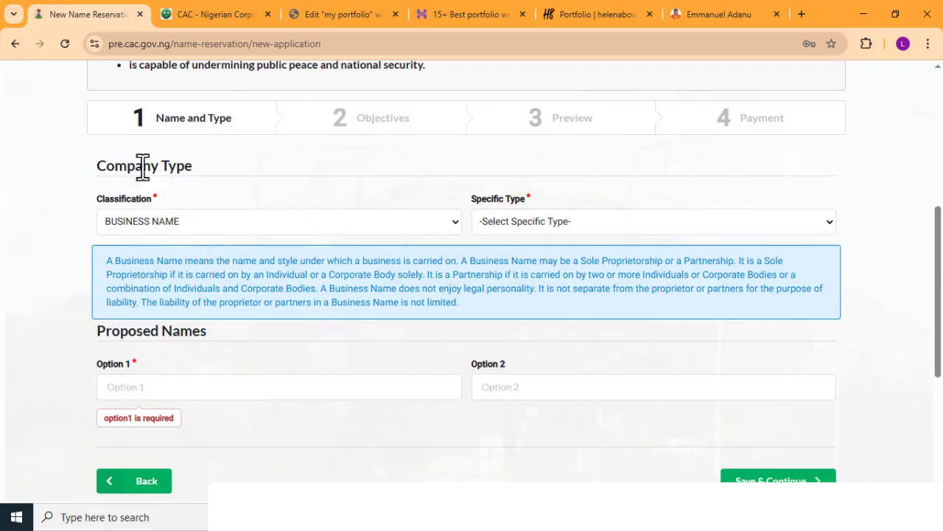
pyautogui.scroll(1, 138, 155)
pyautogui.scroll(4, 135, 141)
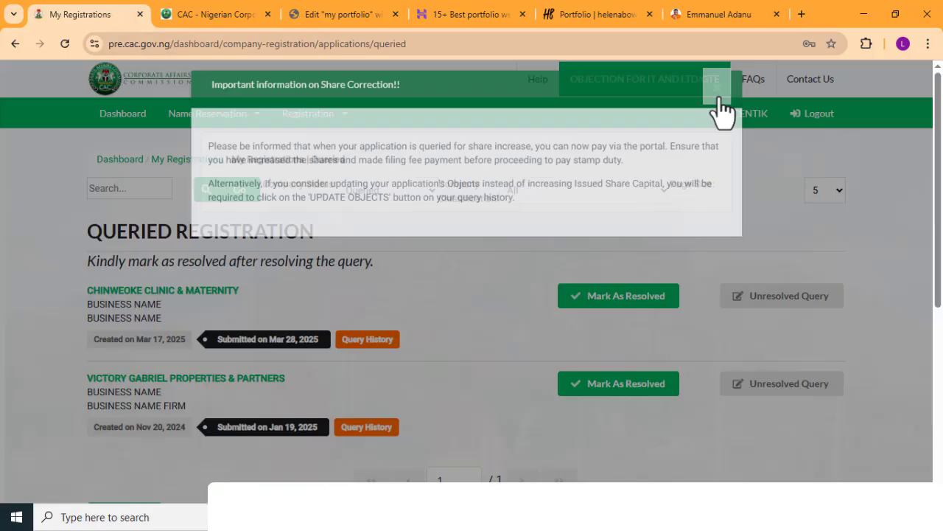
# - Open the queried registrations, check the first entry's business name and type, and return to the dashboard
pyautogui.click(722, 105)
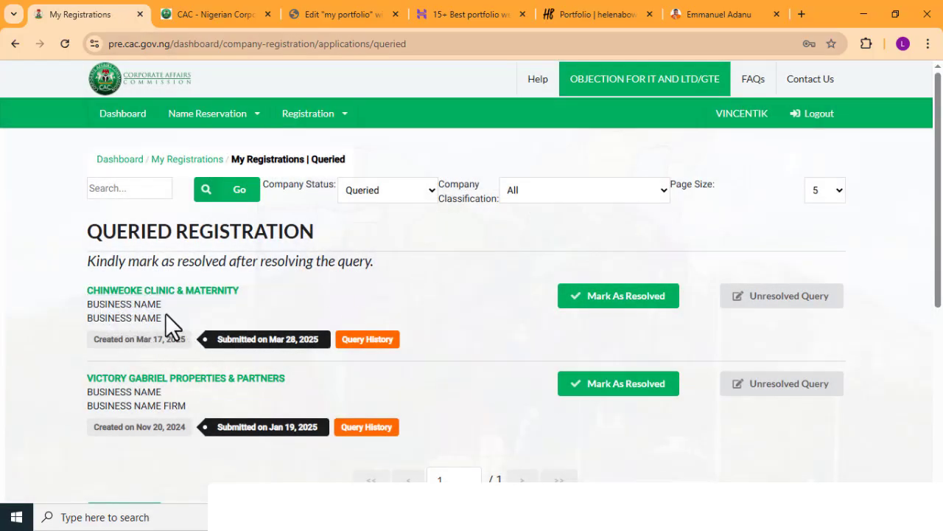
pyautogui.moveTo(162, 304); pyautogui.dragTo(94, 310)
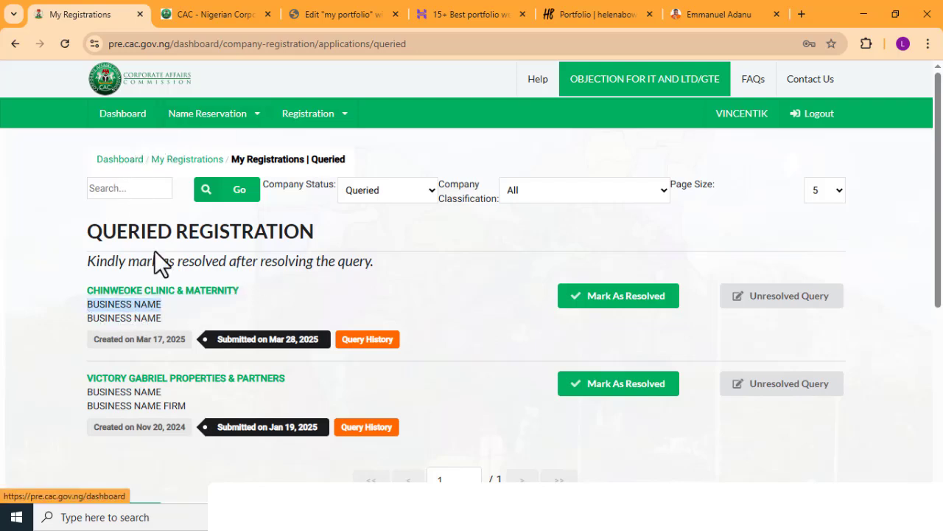
pyautogui.moveTo(251, 289); pyautogui.dragTo(84, 293)
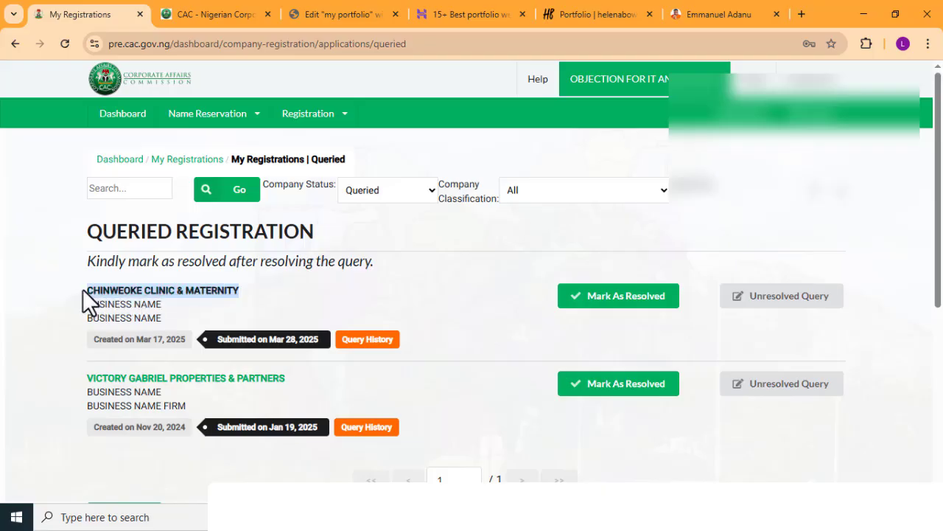
pyautogui.click(110, 162)
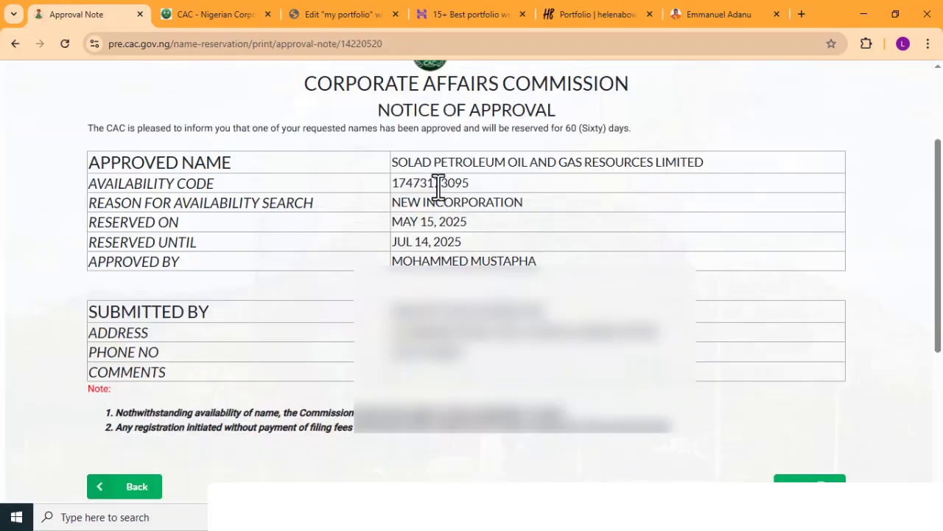
# - Open the approval note for the reserved SOLAD PETROLEUM OIL AND GAS RESOURCES LIMITED and copy its availability code
pyautogui.doubleClick(438, 185)
pyautogui.click(436, 185)
pyautogui.doubleClick(435, 185)
pyautogui.hotkey('ctrl', 'c')
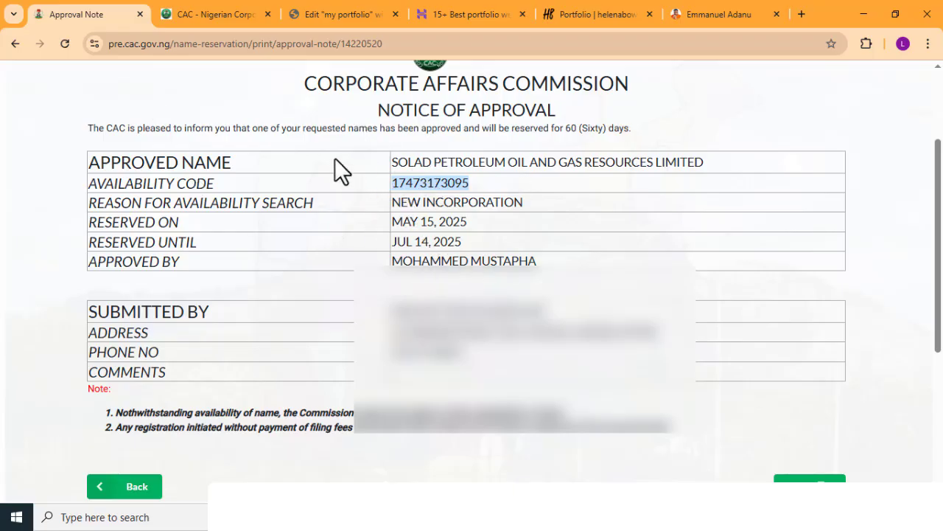
pyautogui.scroll(1, 392, 197)
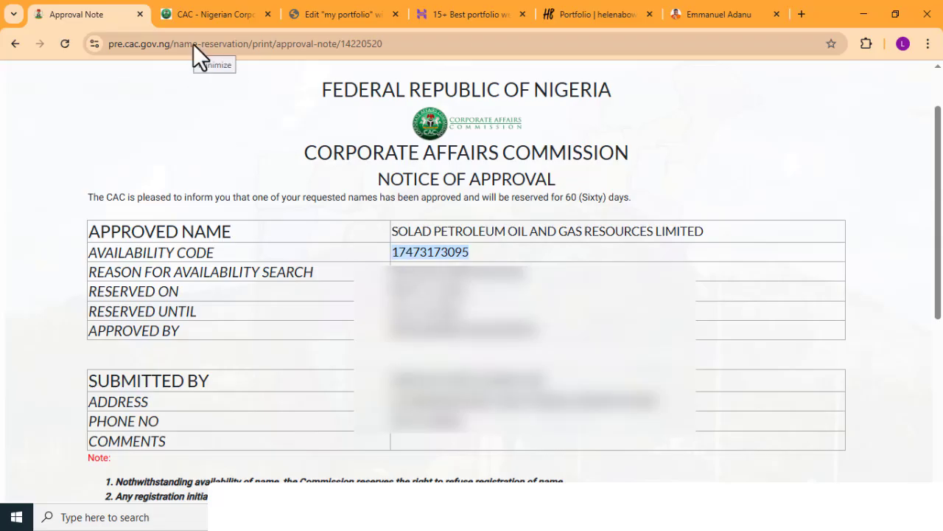
pyautogui.moveTo(401, 236); pyautogui.dragTo(543, 196)
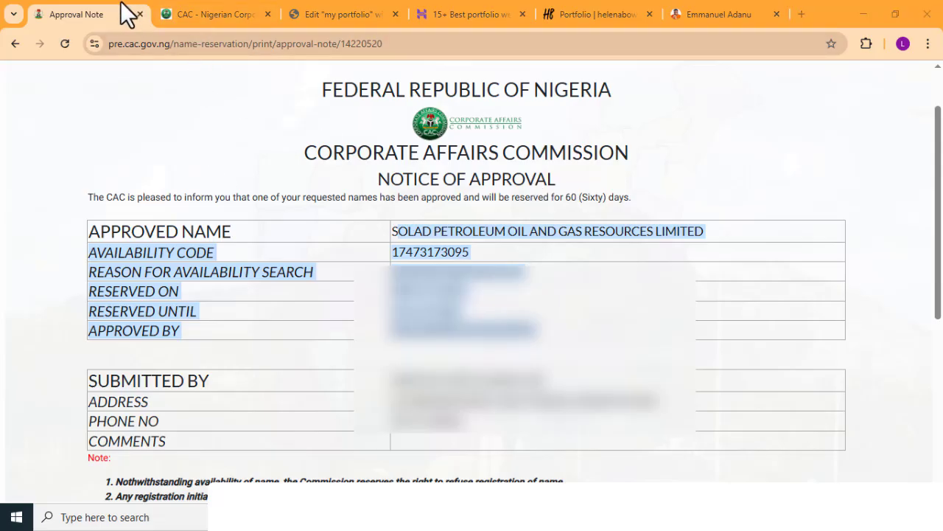
pyautogui.scroll(1, 185, 158)
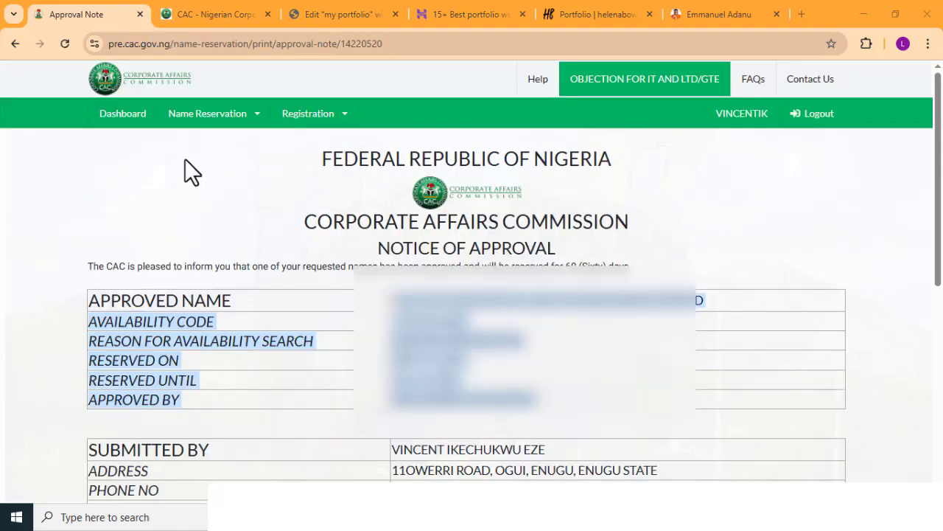
# - Start a new name reservation with classification COMPANY and specific type PRIVATE COMPANY LIMITED BY SHARES
pyautogui.click(126, 123)
pyautogui.click(344, 297)
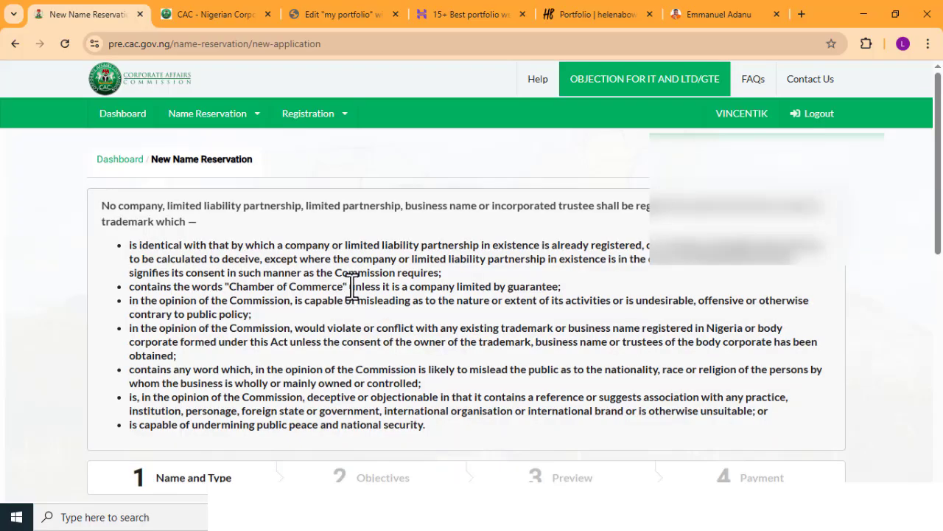
pyautogui.scroll(-5, 352, 286)
pyautogui.click(185, 238)
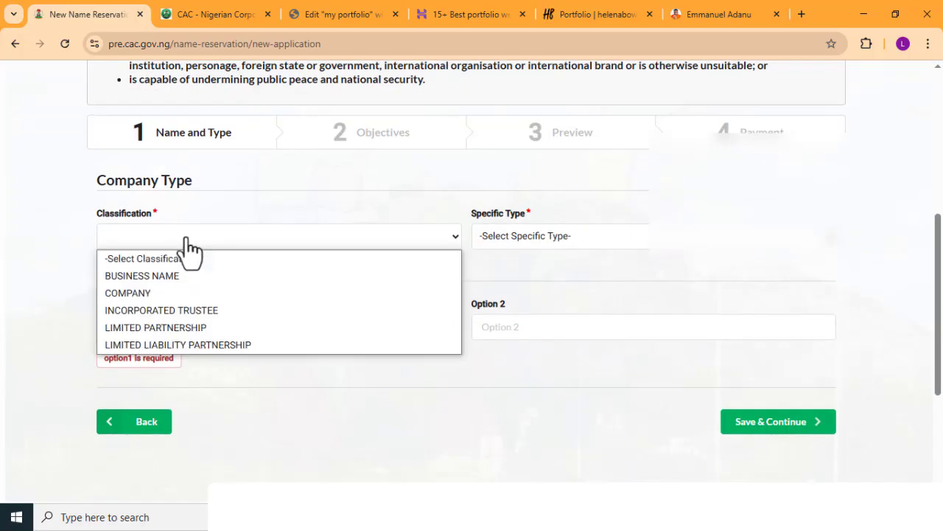
pyautogui.click(148, 292)
pyautogui.click(519, 245)
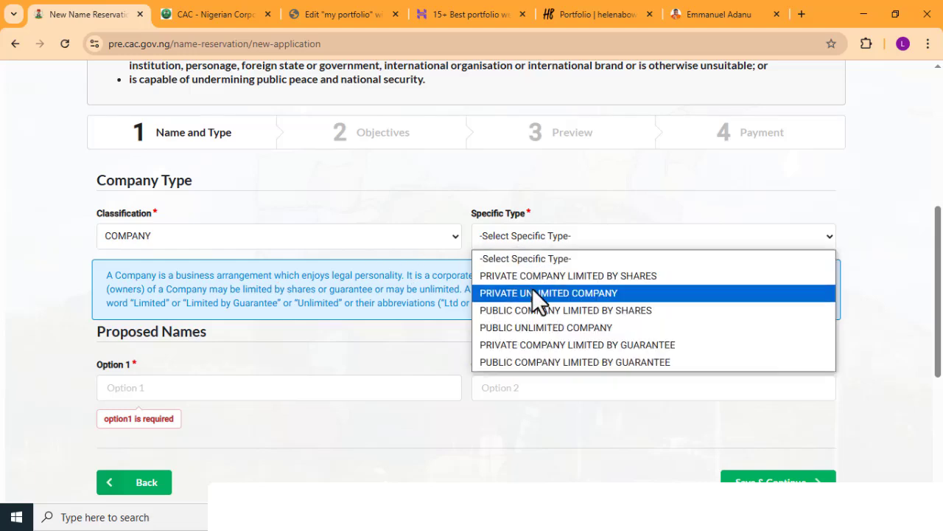
pyautogui.click(531, 279)
# - Enter Leo Agency Ltd as the first proposed name and save the name and type details
pyautogui.scroll(-2, 454, 294)
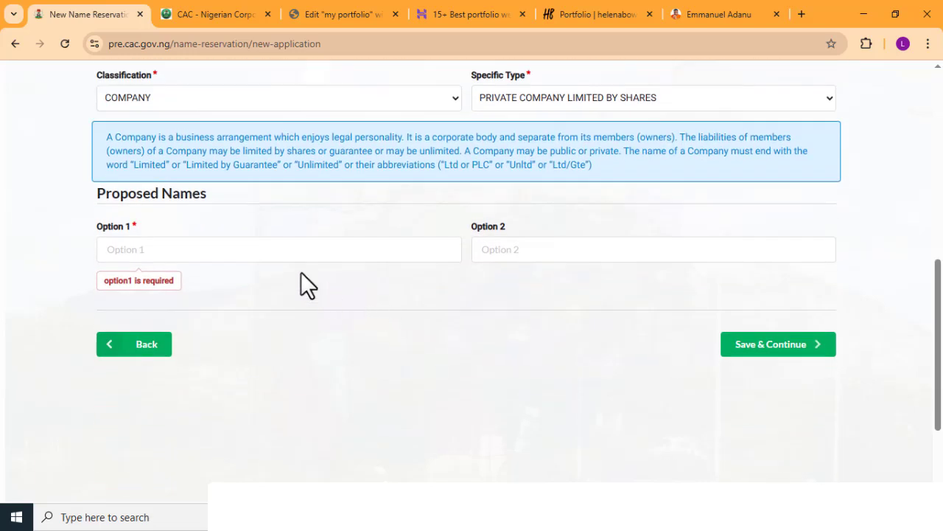
pyautogui.click(300, 255)
pyautogui.hotkey('ctrl', 'v')
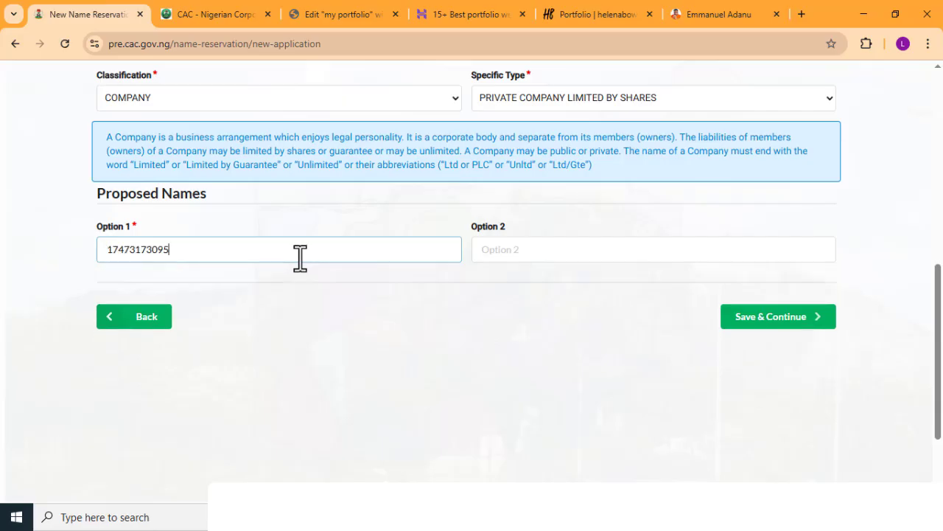
pyautogui.hotkey('ctrl', 'a')
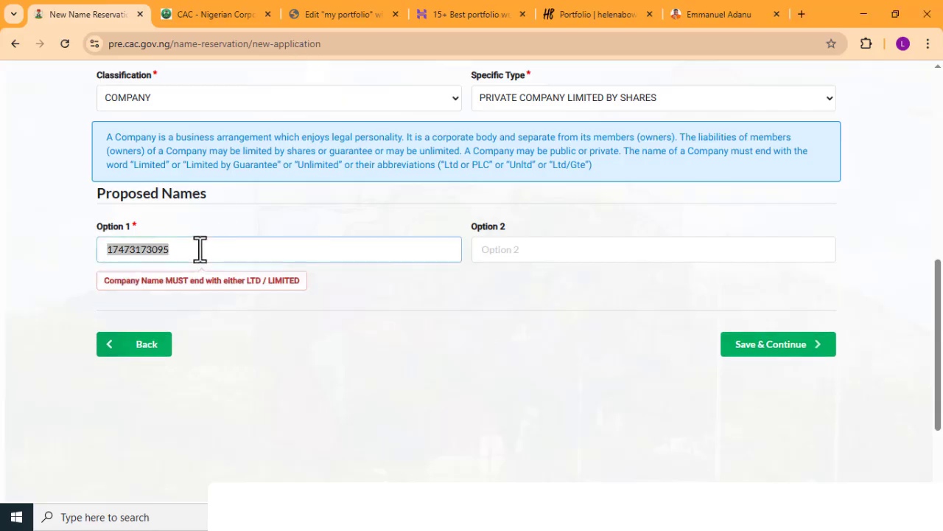
pyautogui.doubleClick(199, 249)
pyautogui.hotkey('ctrl', 'c')
pyautogui.write('L')
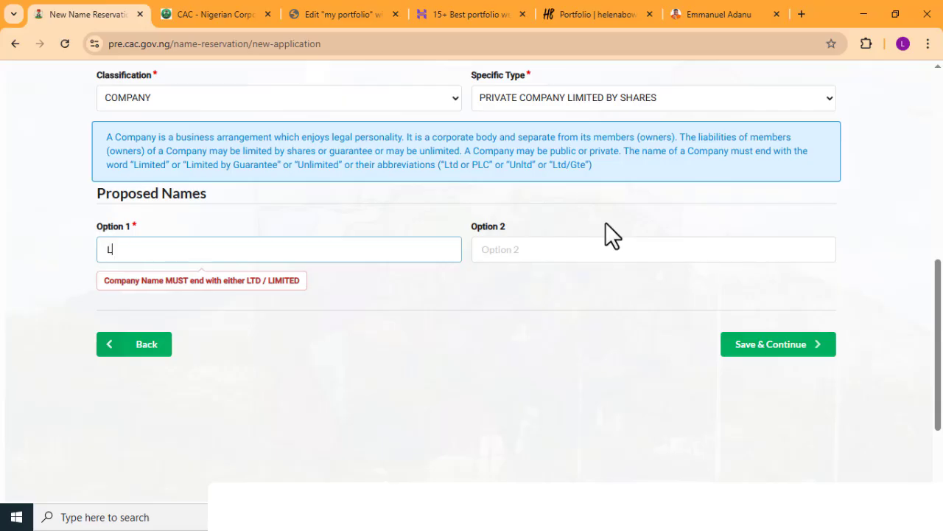
pyautogui.write('eo Agency Ltd')
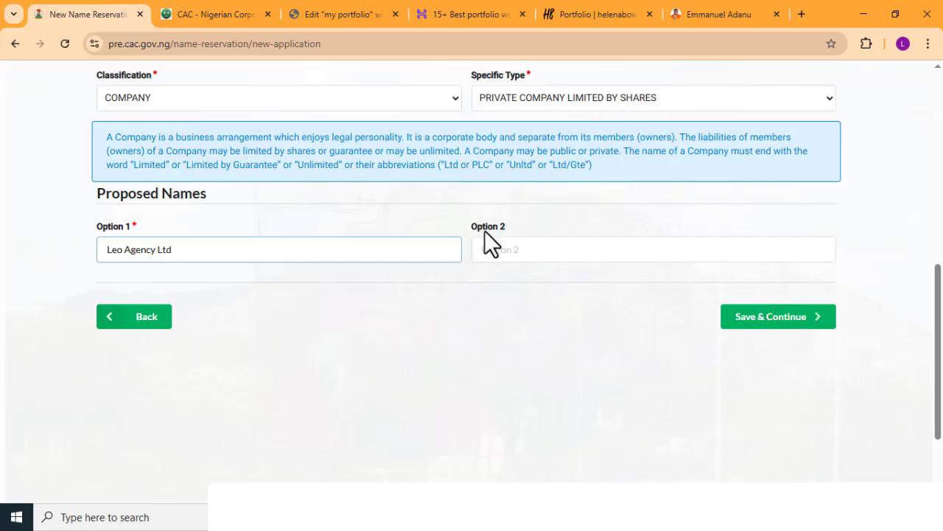
pyautogui.moveTo(186, 249); pyautogui.dragTo(77, 258)
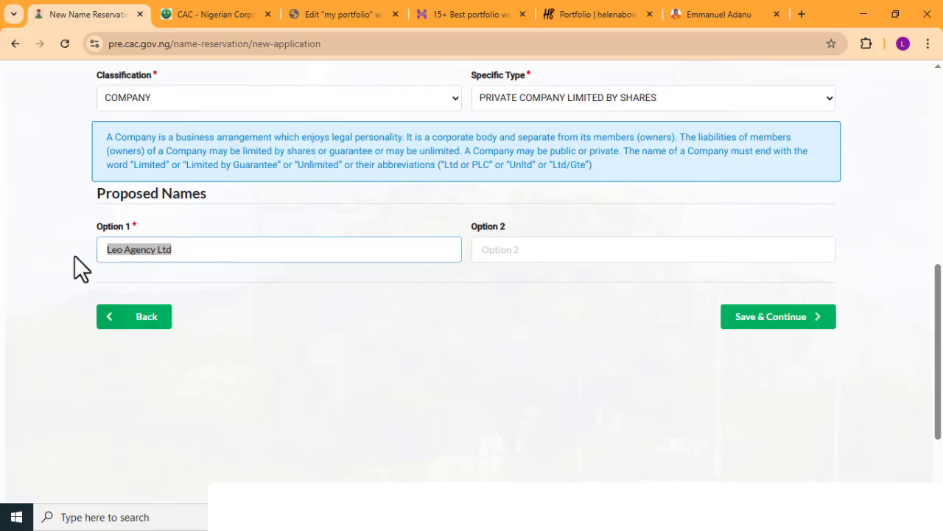
pyautogui.click(747, 324)
# - Set the reason for the availability search to NAME SUBSTITUTION
pyautogui.click(337, 278)
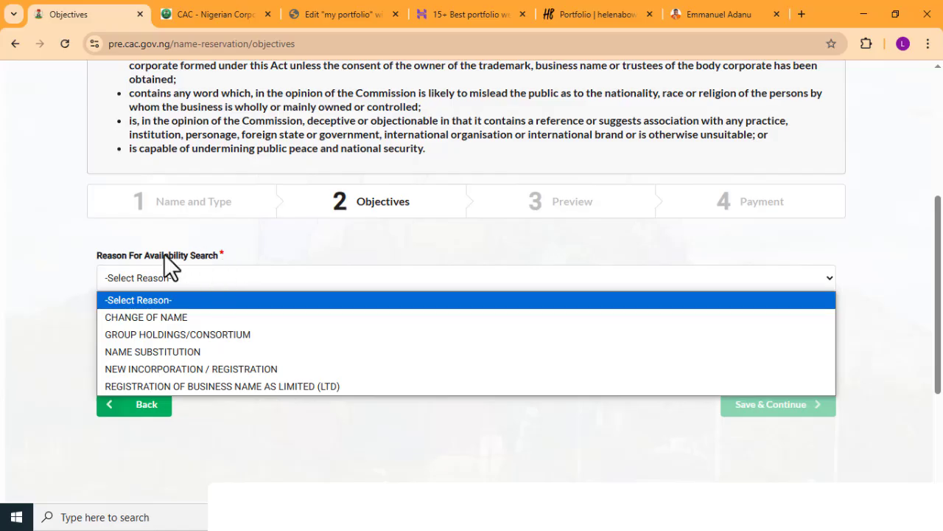
pyautogui.click(348, 212)
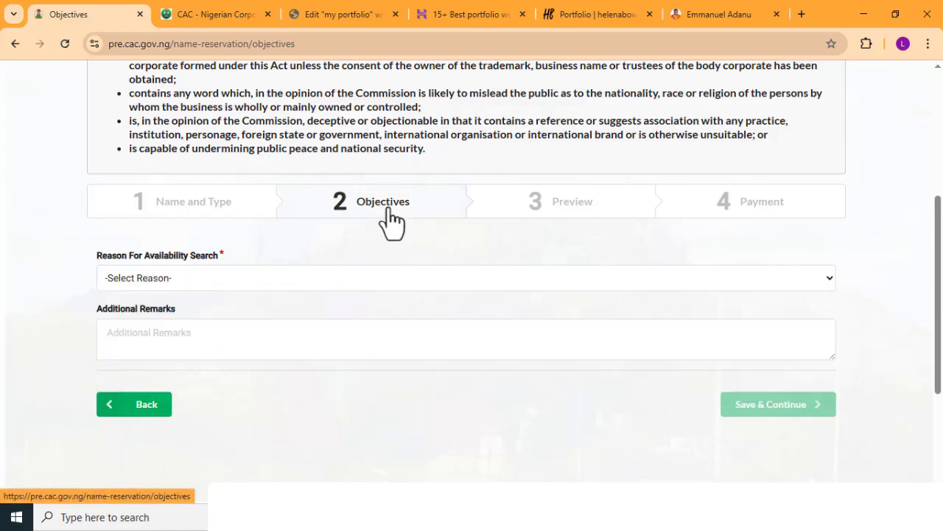
pyautogui.click(173, 281)
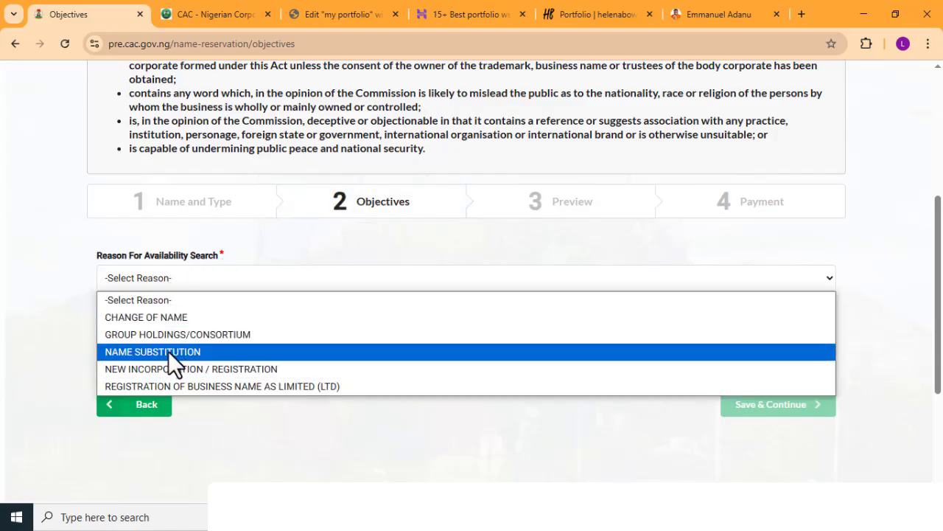
pyautogui.click(174, 349)
# - Look up the existing company by its copied availability code, select SOLAD PETROLEUM OIL AND GAS RESOURCES LIMITED, and save the objectives
pyautogui.scroll(-2, 323, 333)
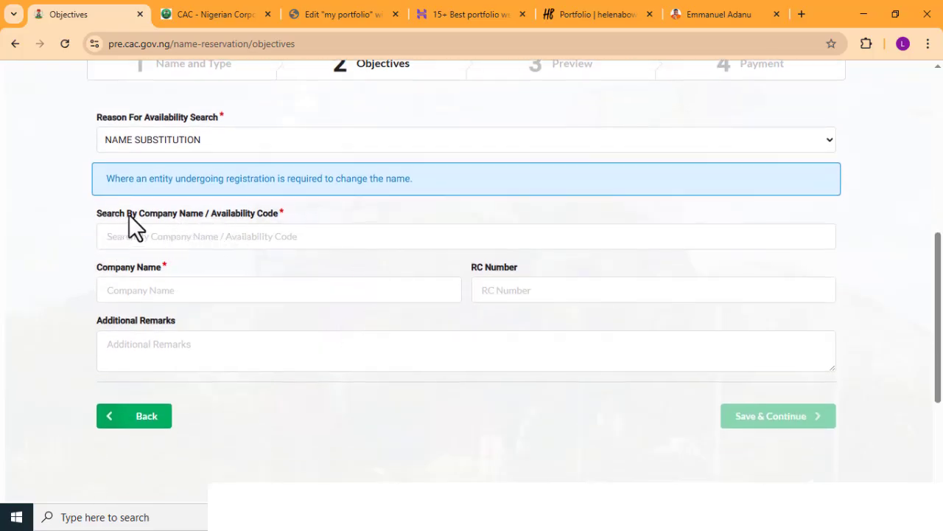
pyautogui.click(179, 233)
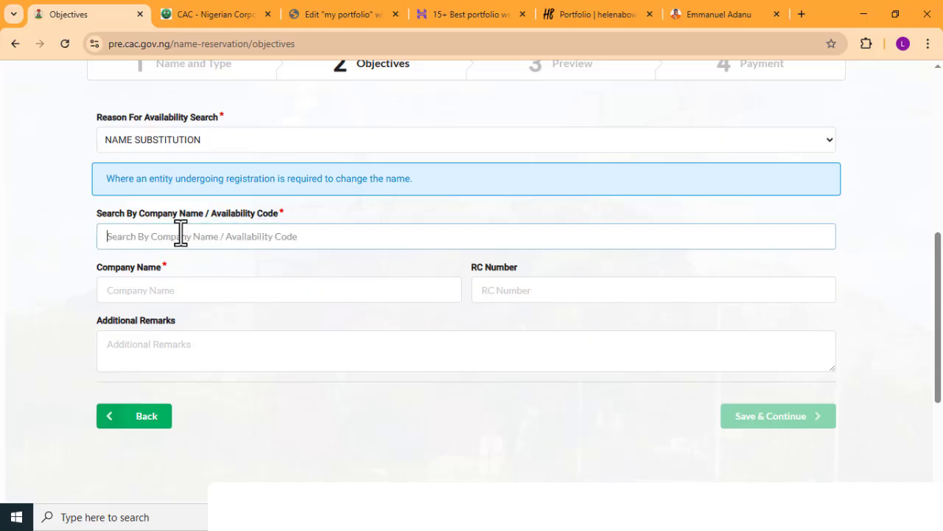
pyautogui.hotkey('ctrl', 'v')
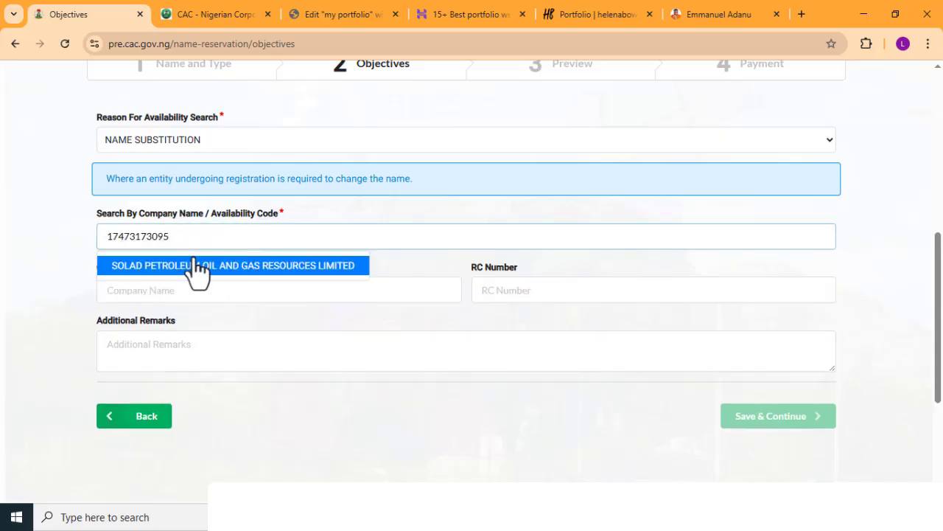
pyautogui.click(236, 269)
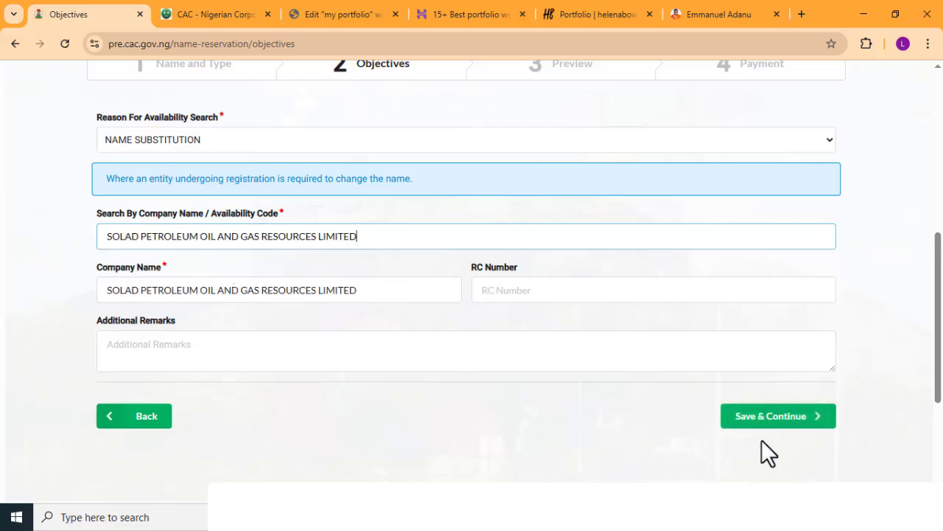
pyautogui.click(754, 425)
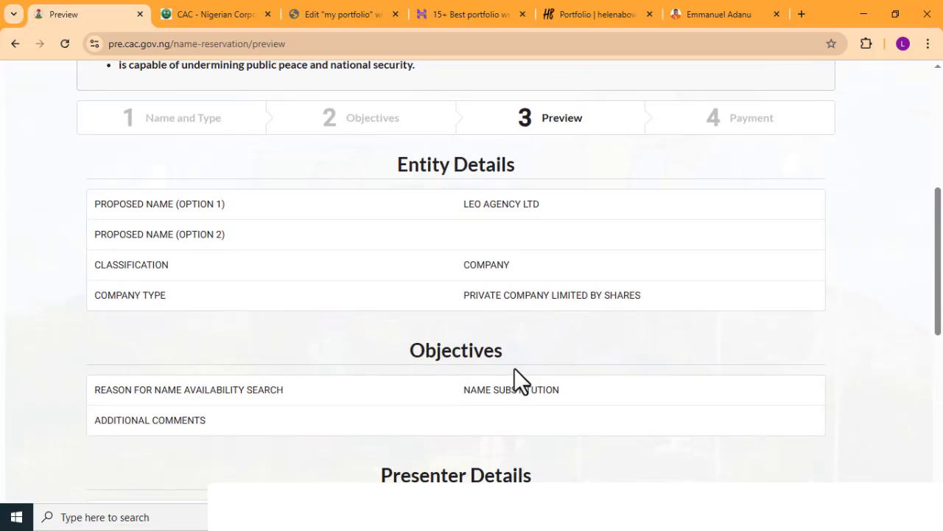
# - Review the proposed name, classification, company type and availability search reason in the application preview
pyautogui.moveTo(469, 207); pyautogui.dragTo(585, 209)
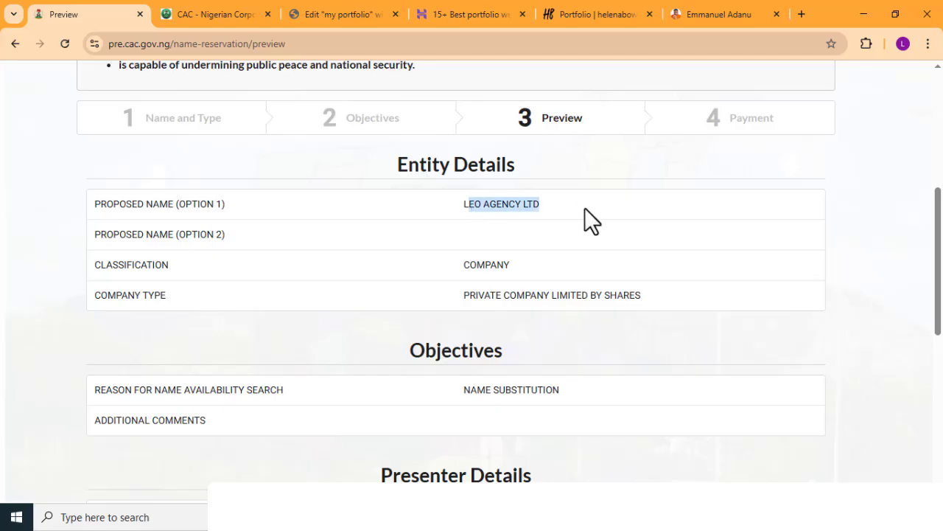
pyautogui.moveTo(464, 266); pyautogui.dragTo(504, 267)
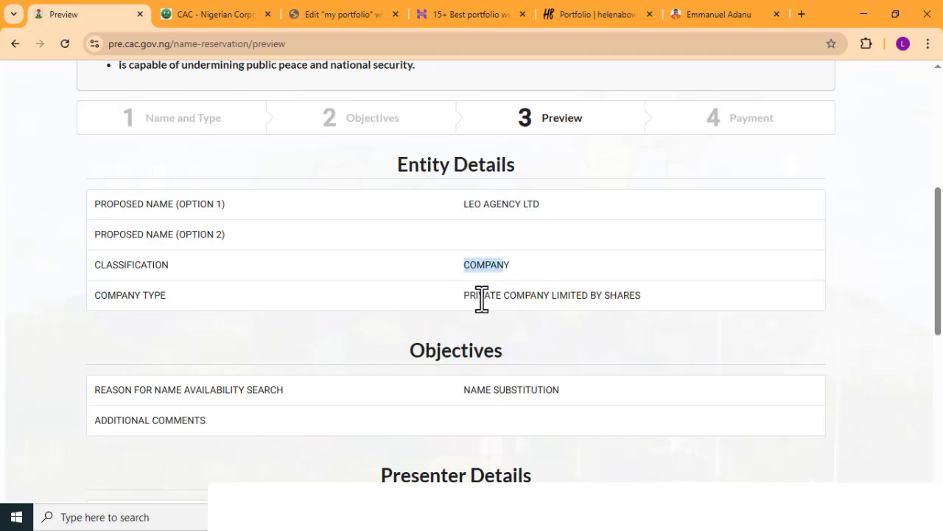
pyautogui.moveTo(483, 298); pyautogui.dragTo(491, 300)
pyautogui.scroll(-1, 315, 366)
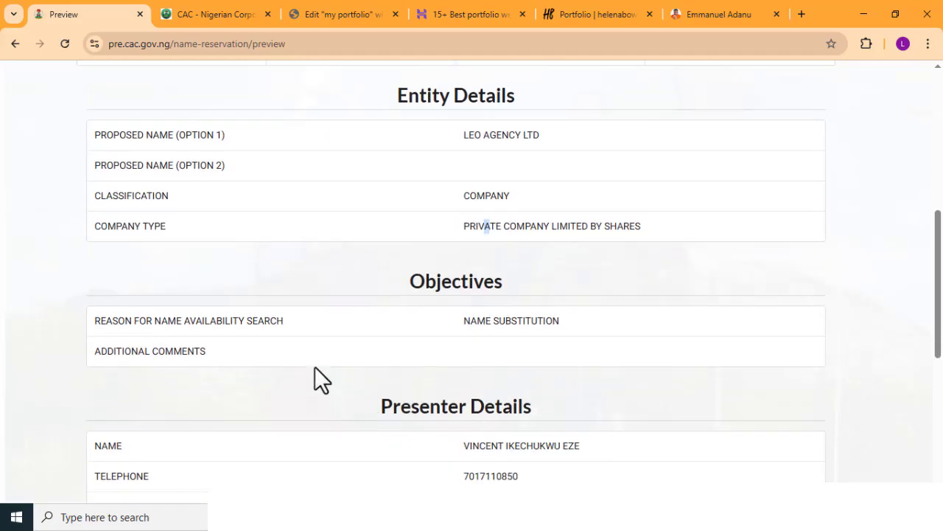
pyautogui.tripleClick(464, 327)
pyautogui.scroll(-4, 471, 339)
pyautogui.scroll(-1, 758, 262)
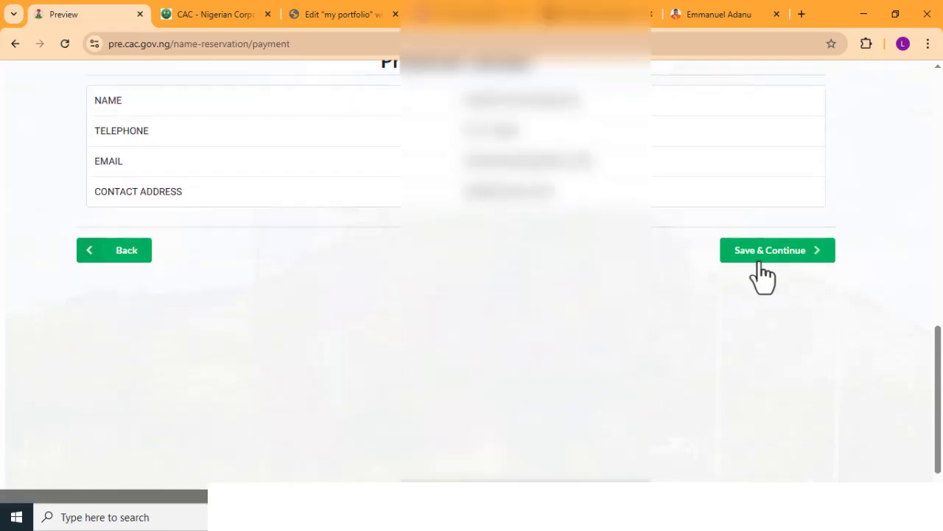
# - Save the previewed application and proceed to the payment details for the name reservation
pyautogui.click(759, 261)
pyautogui.scroll(-3, 664, 285)
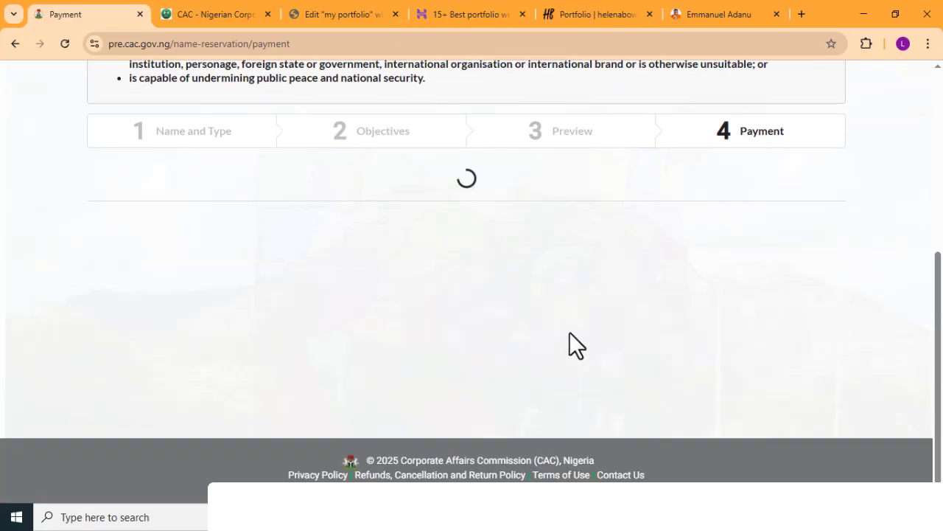
pyautogui.scroll(-4, 577, 339)
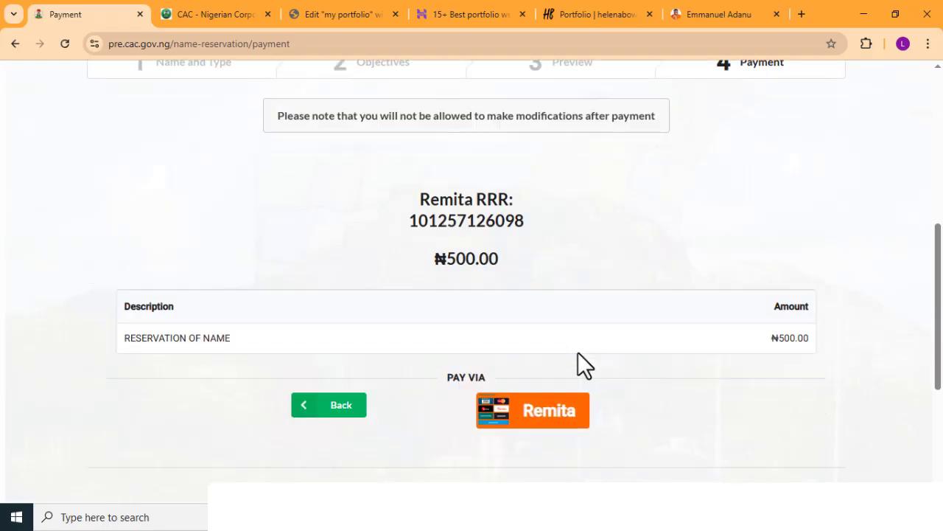
# - Leave the payment page and check the not-submitted name reservations and not-submitted registrations, ending back on the dashboard
pyautogui.click(328, 412)
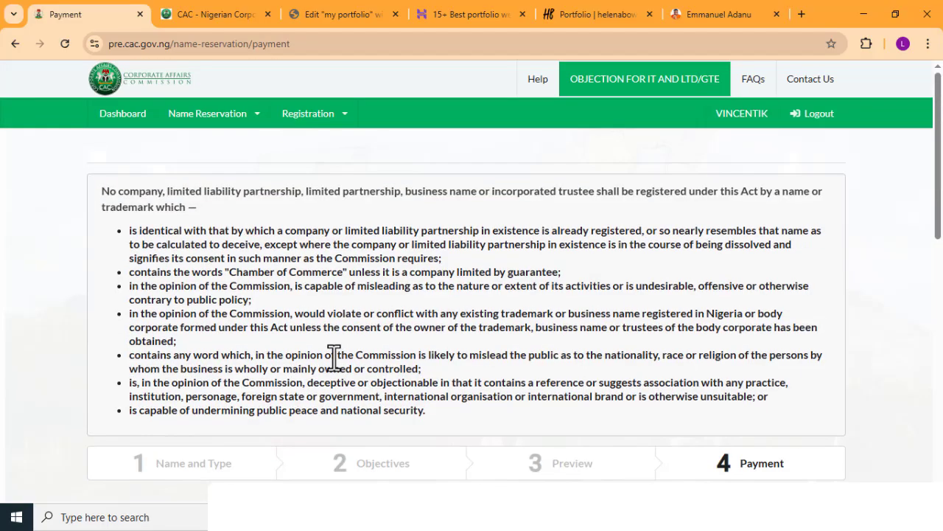
pyautogui.scroll(-7, 273, 364)
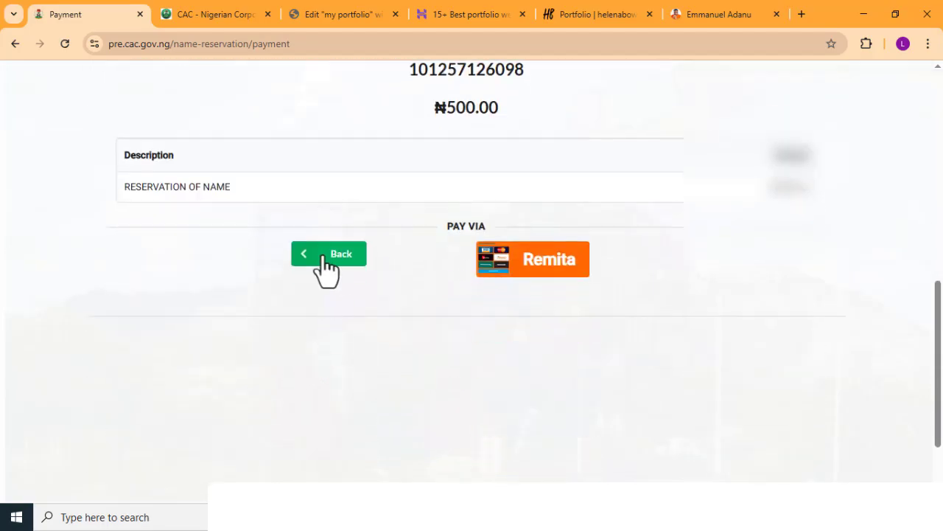
pyautogui.click(324, 255)
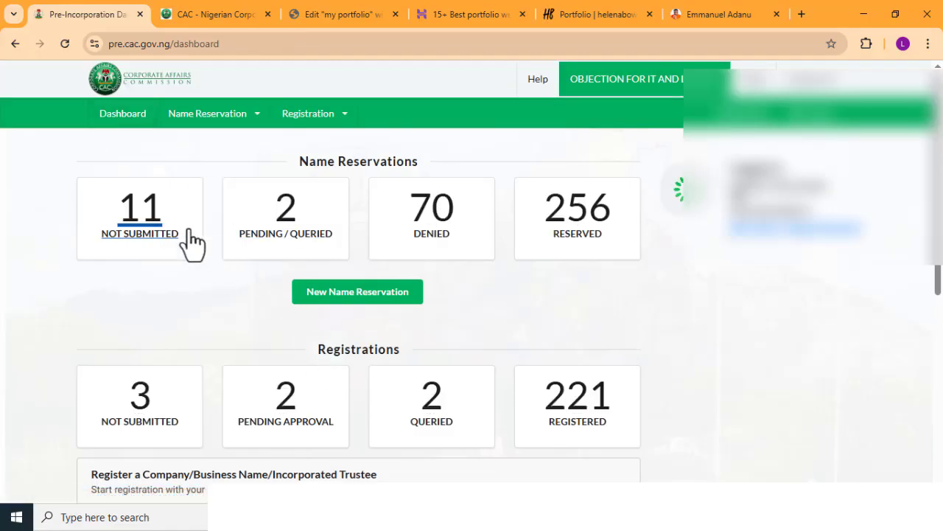
pyautogui.click(180, 230)
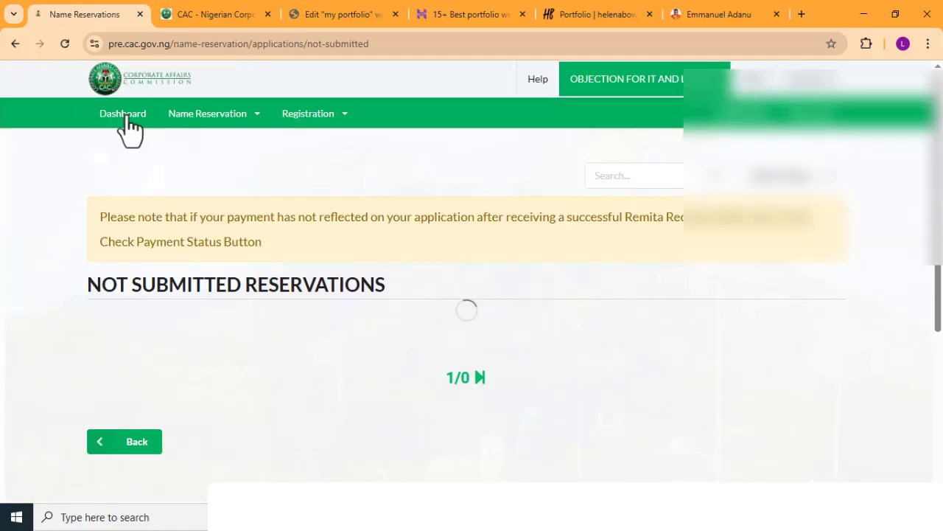
pyautogui.click(126, 115)
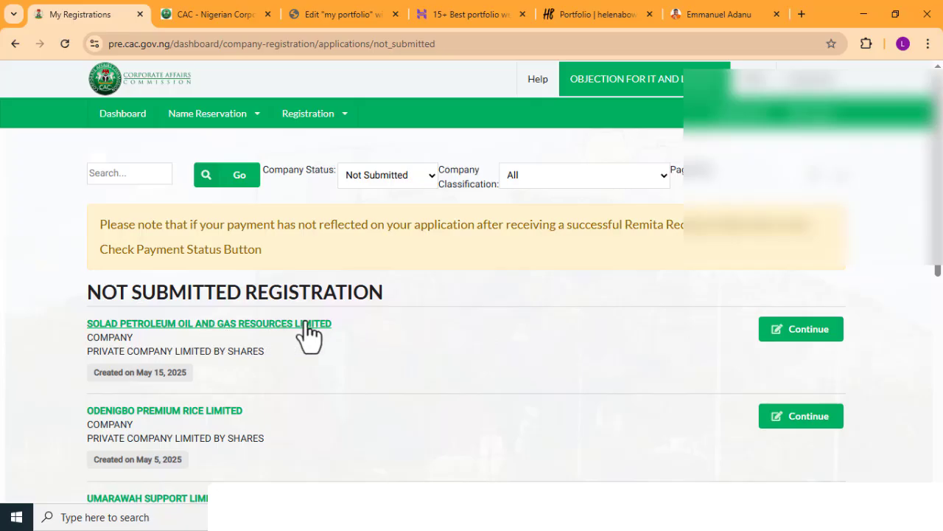
pyautogui.click(123, 115)
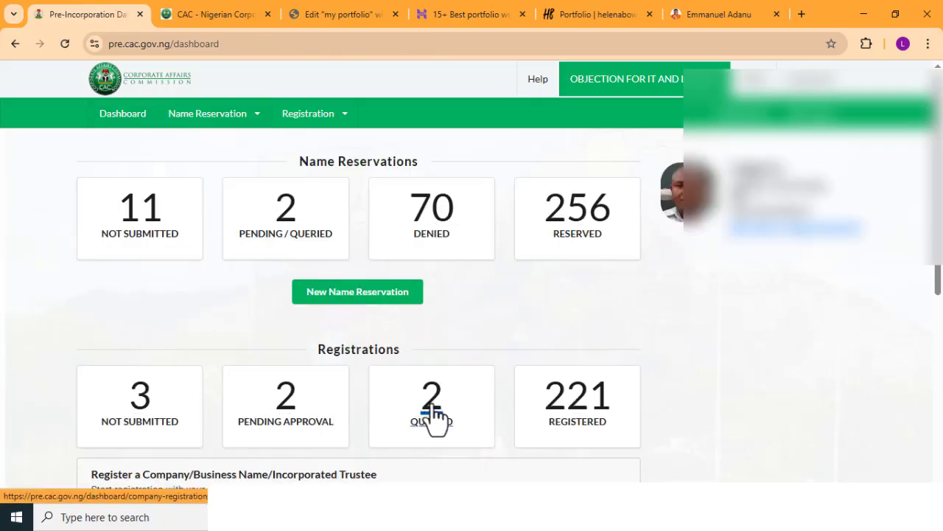
# - Open the queried registrations, dismiss the share correction notice, and copy the business name CHINWEOKE CLINIC & MATERNITY
pyautogui.click(431, 416)
pyautogui.click(725, 95)
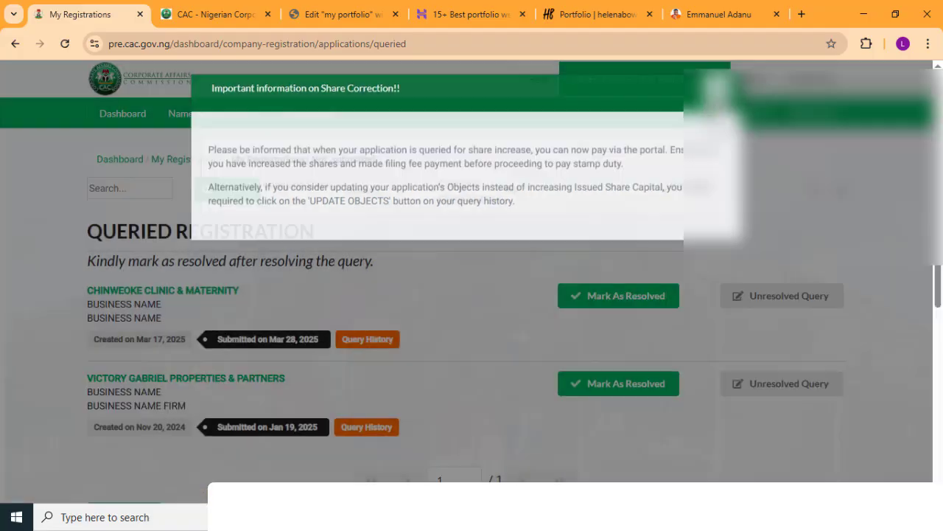
pyautogui.moveTo(262, 289); pyautogui.dragTo(131, 302)
pyautogui.hotkey('ctrl', 'c')
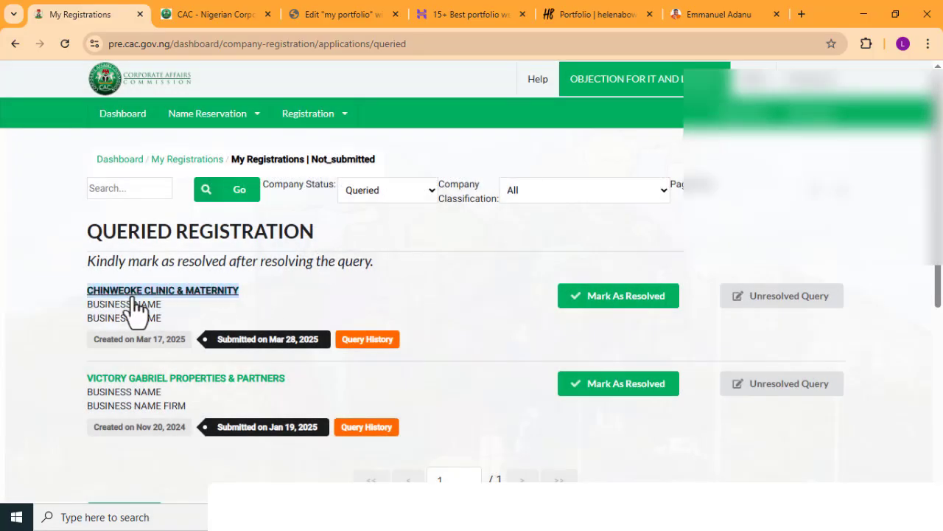
pyautogui.rightClick(143, 289)
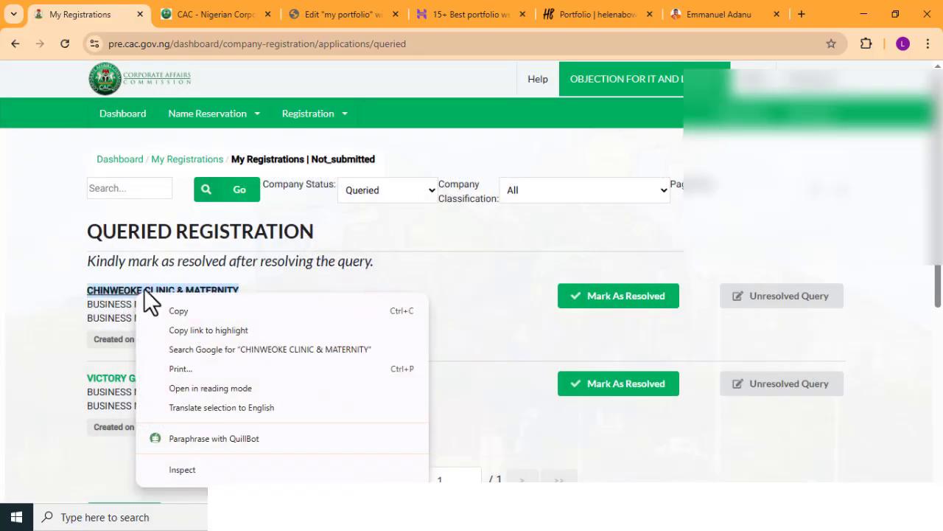
pyautogui.click(227, 316)
# - Start a new name reservation with classification BUSINESS NAME and specific type BUSINESS NAME - SOLE PROPRIETOR
pyautogui.click(125, 157)
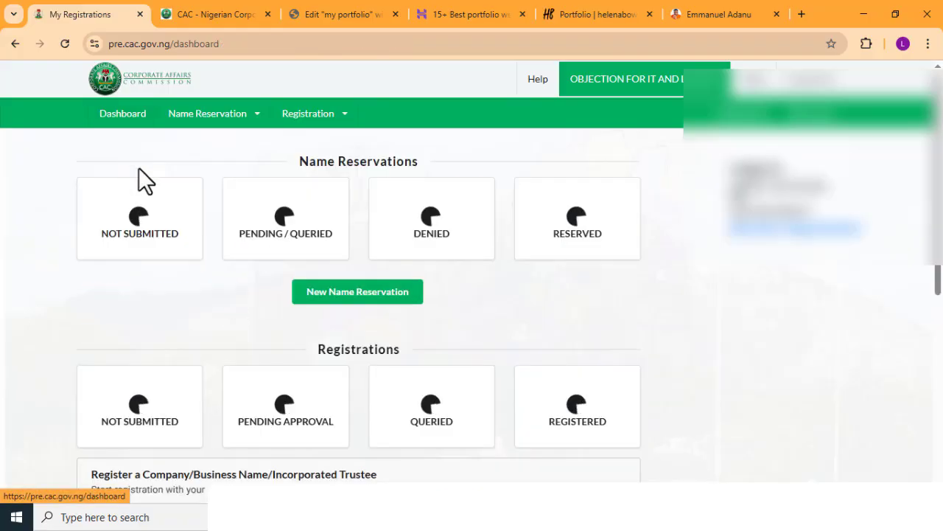
pyautogui.click(330, 290)
pyautogui.scroll(-3, 252, 331)
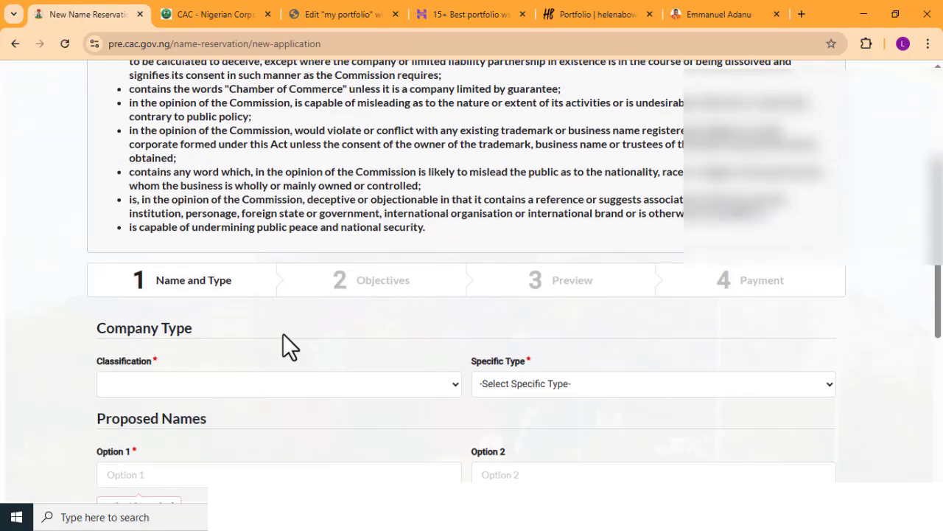
pyautogui.click(209, 376)
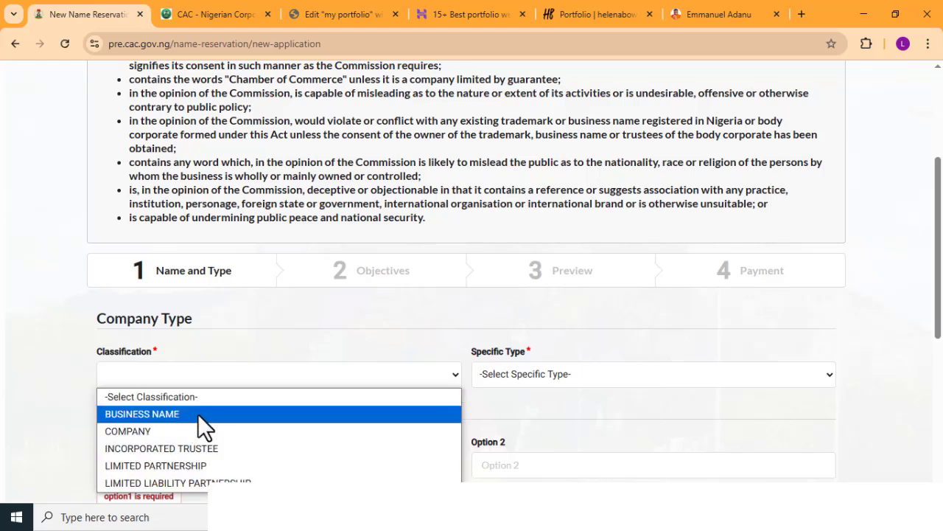
pyautogui.click(191, 414)
pyautogui.scroll(-2, 457, 368)
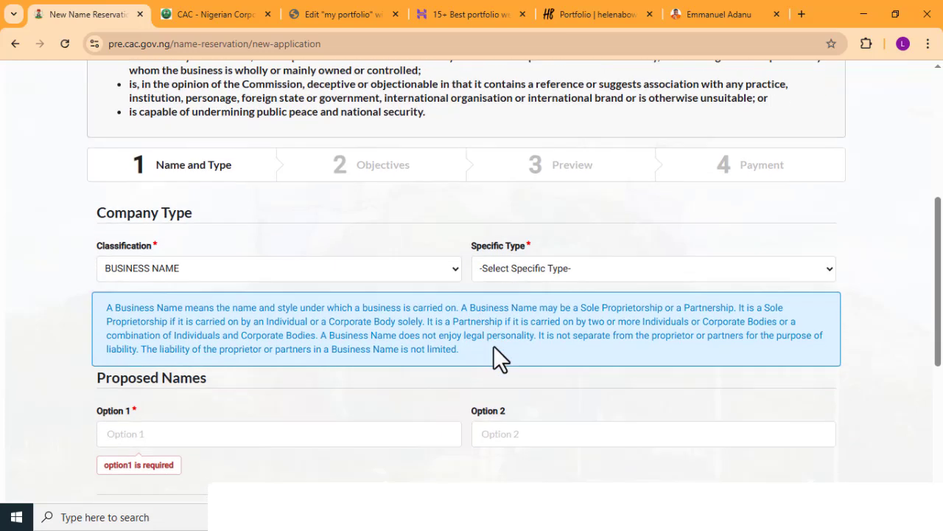
pyautogui.click(508, 243)
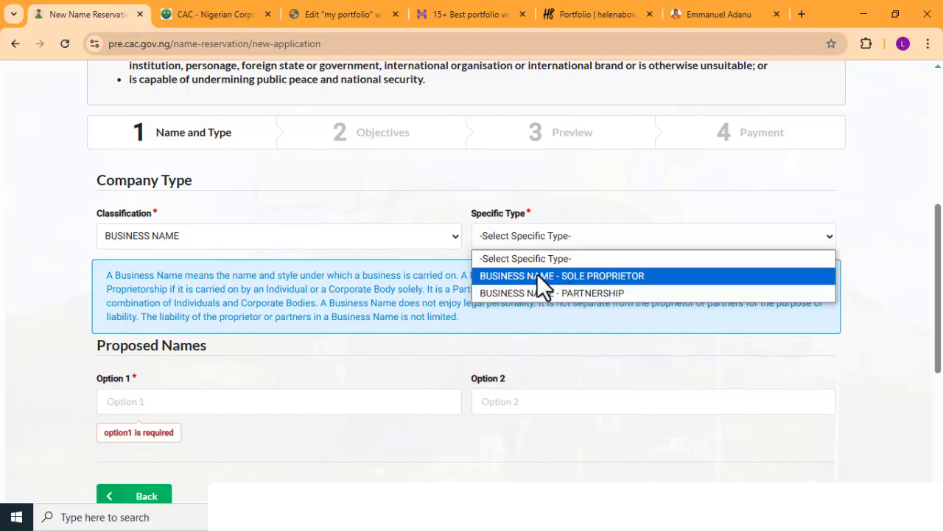
pyautogui.click(537, 273)
# - Enter CHEKWUBE AND SONS ENTERPRISE as the first proposed name and save the name and type details
pyautogui.scroll(-1, 290, 356)
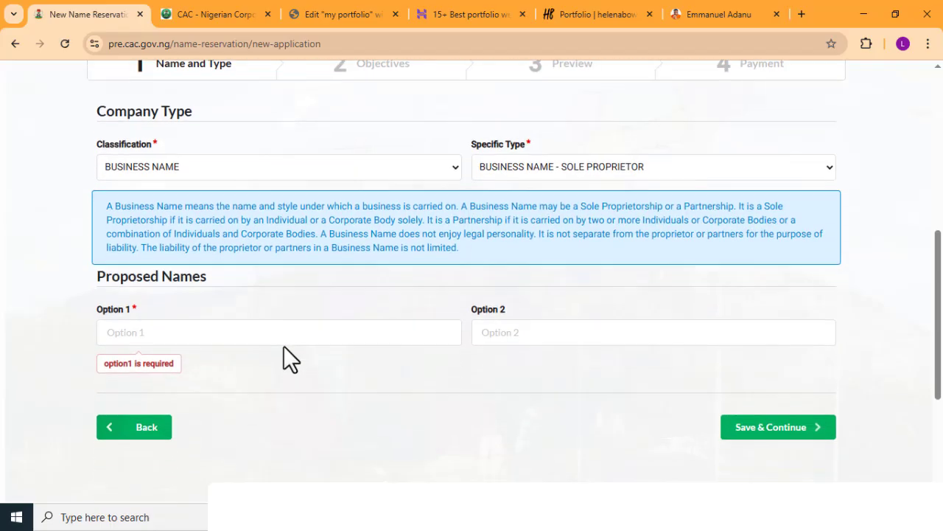
pyautogui.click(228, 341)
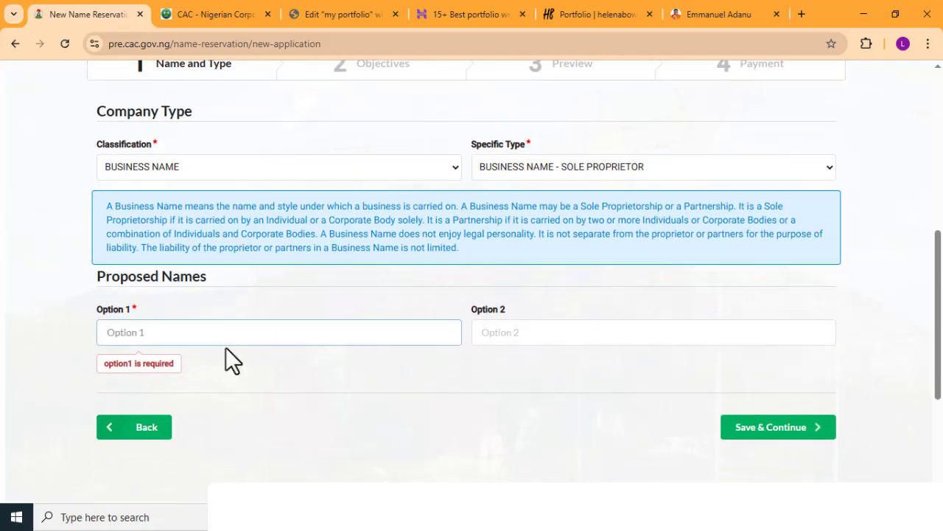
pyautogui.hotkey('ctrl', 'v')
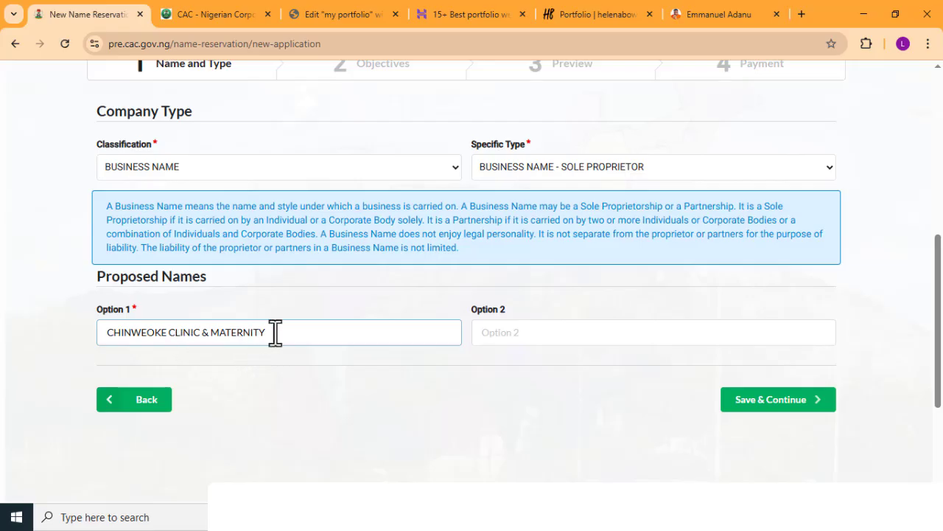
pyautogui.moveTo(276, 331); pyautogui.dragTo(47, 337)
pyautogui.write('CH')
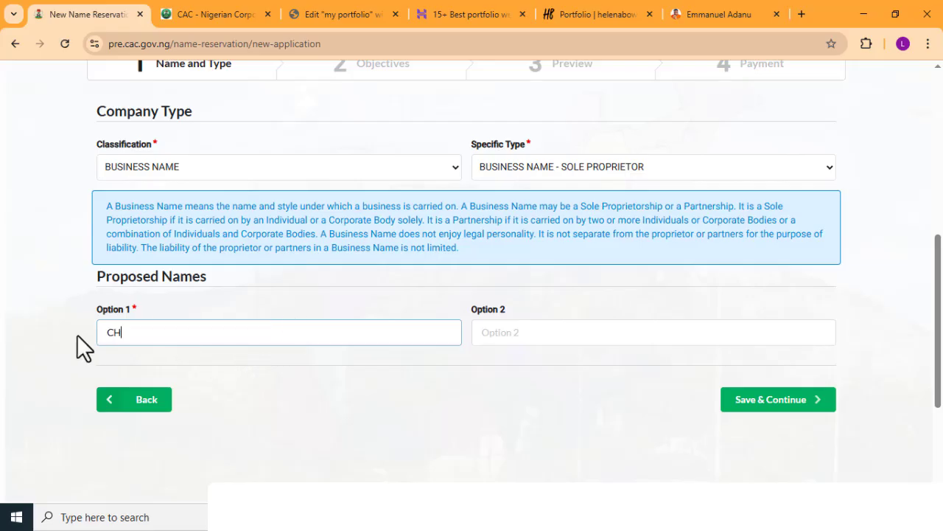
pyautogui.write('EKWUBE AND SONS ENTERPRISE')
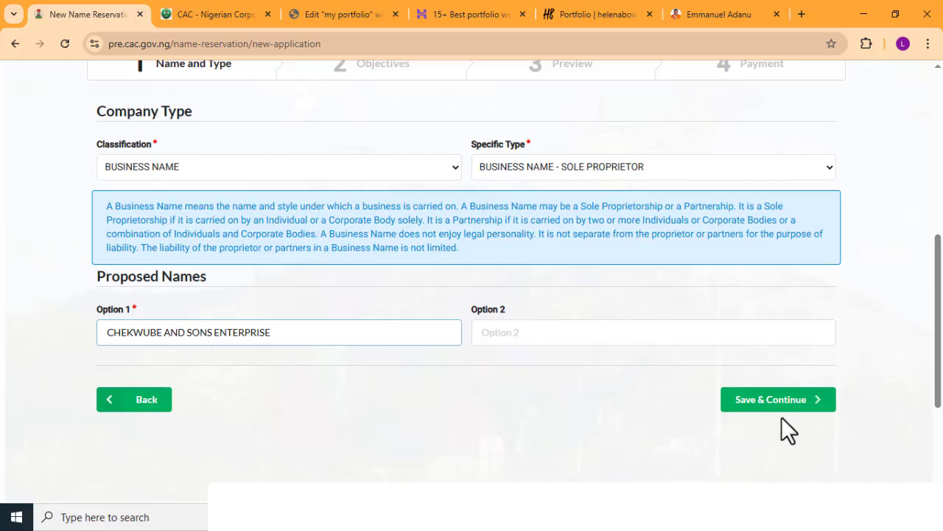
pyautogui.click(756, 406)
# - Set the availability search reason to NAME SUBSTITUTION and select CHINWEOKE CLINIC & MATERNITY as the existing business
pyautogui.scroll(-4, 338, 297)
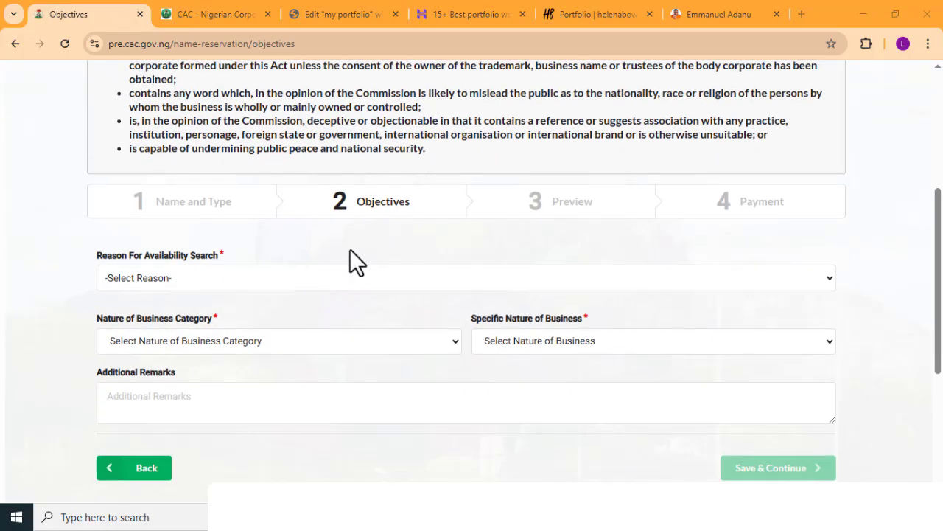
pyautogui.click(330, 279)
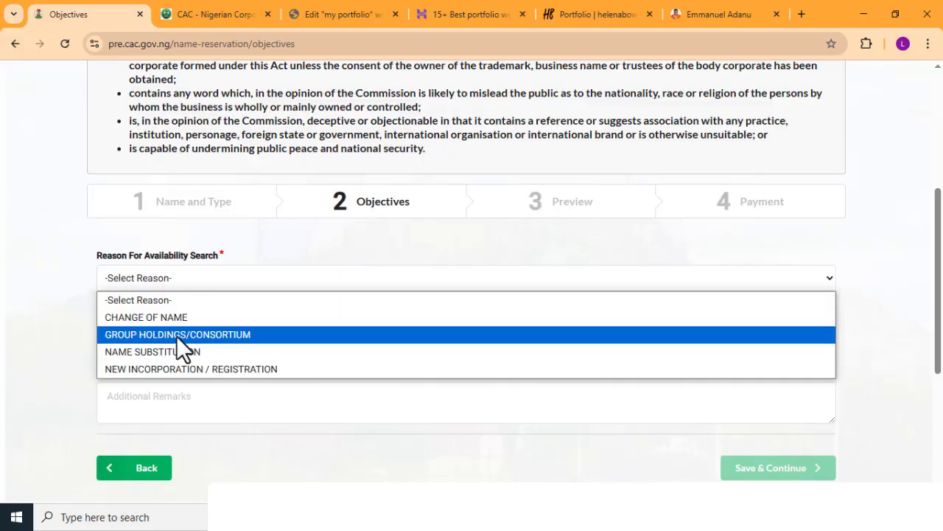
pyautogui.click(155, 348)
pyautogui.scroll(-2, 227, 321)
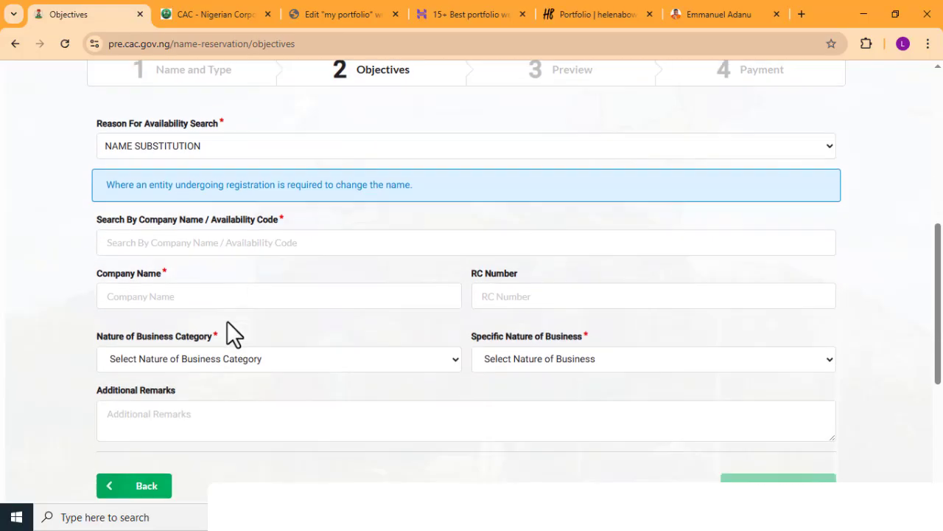
pyautogui.click(162, 244)
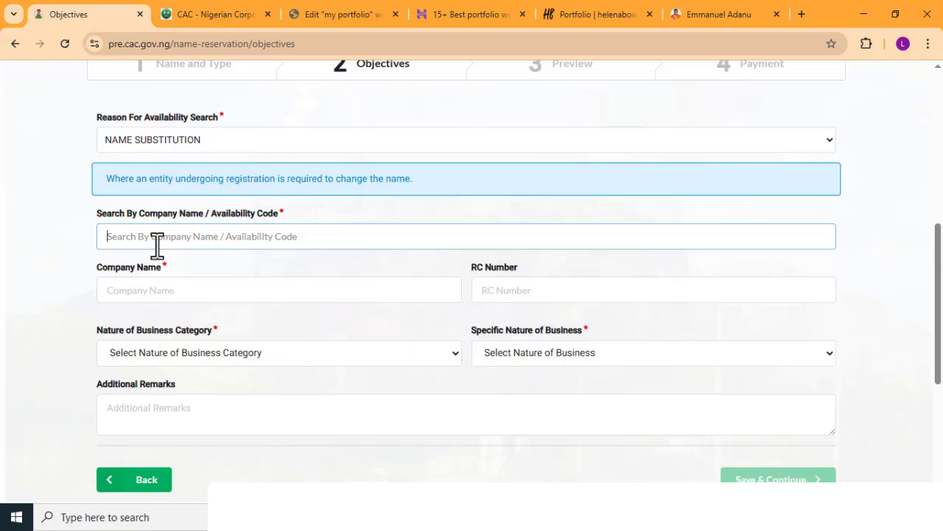
pyautogui.hotkey('ctrl', 'v')
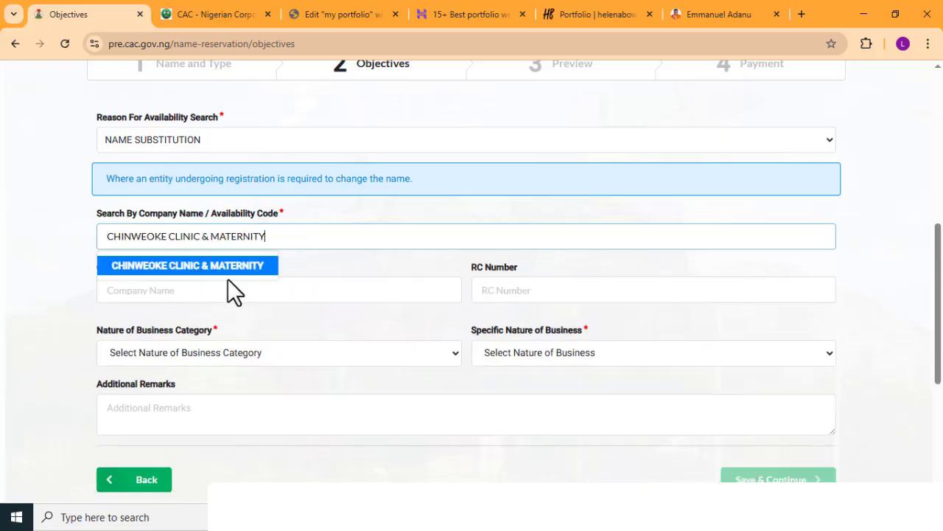
pyautogui.click(236, 266)
pyautogui.scroll(-3, 243, 294)
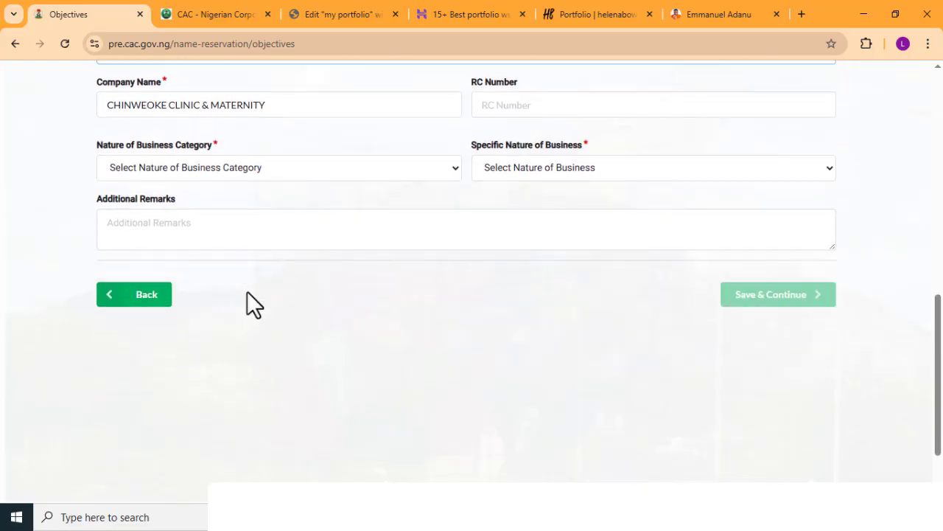
# - Set the business category to ADMINISTRATIVE AND SUPPORT SERVICES ACTIVITIES and the specific nature to GENERAL MERCHANDISE, and save the objectives
pyautogui.scroll(2, 457, 206)
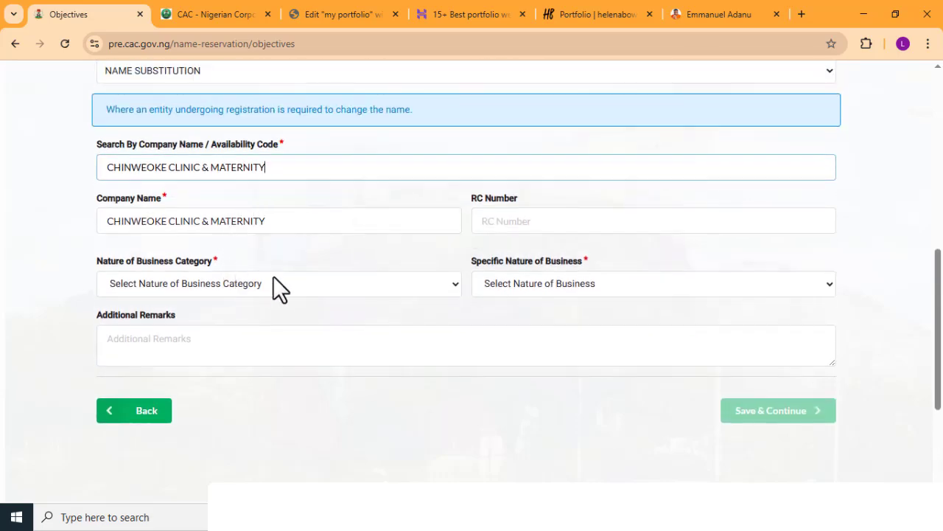
pyautogui.click(274, 283)
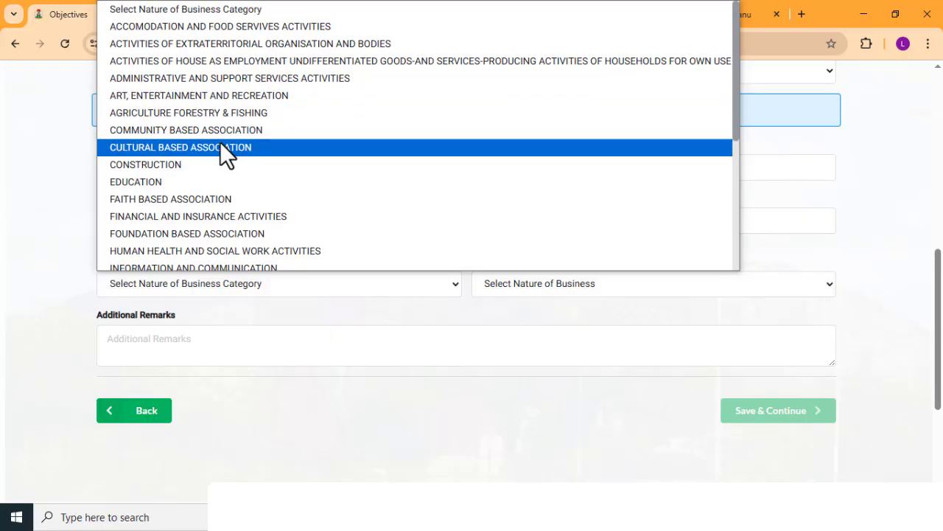
pyautogui.click(226, 73)
pyautogui.click(536, 288)
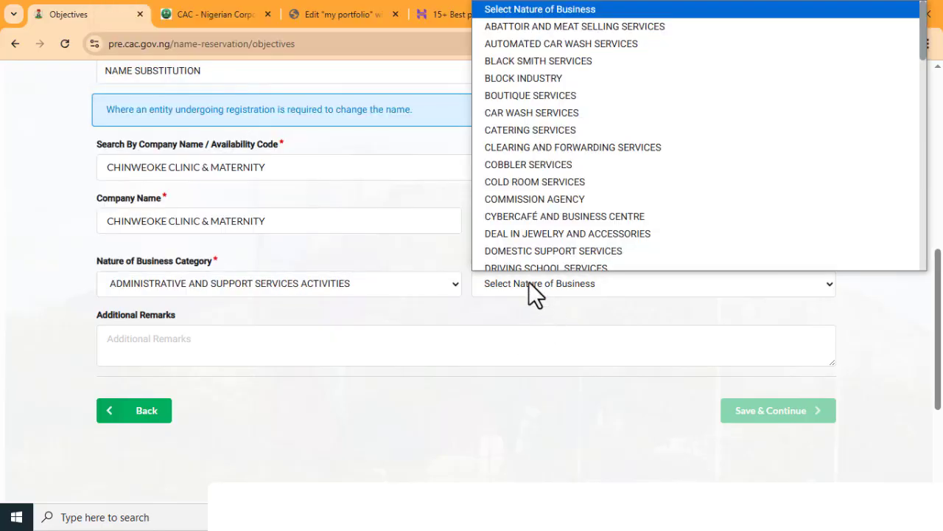
pyautogui.scroll(-4, 538, 209)
pyautogui.click(540, 177)
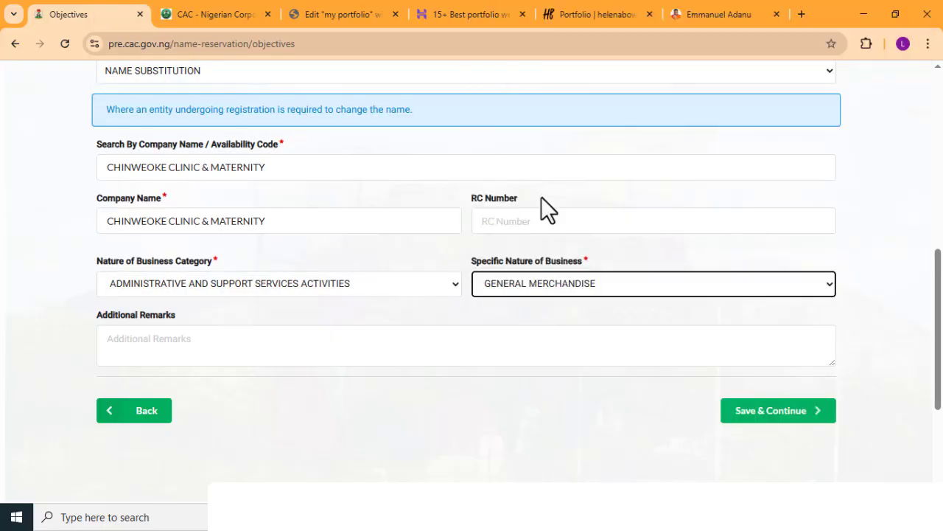
pyautogui.click(737, 414)
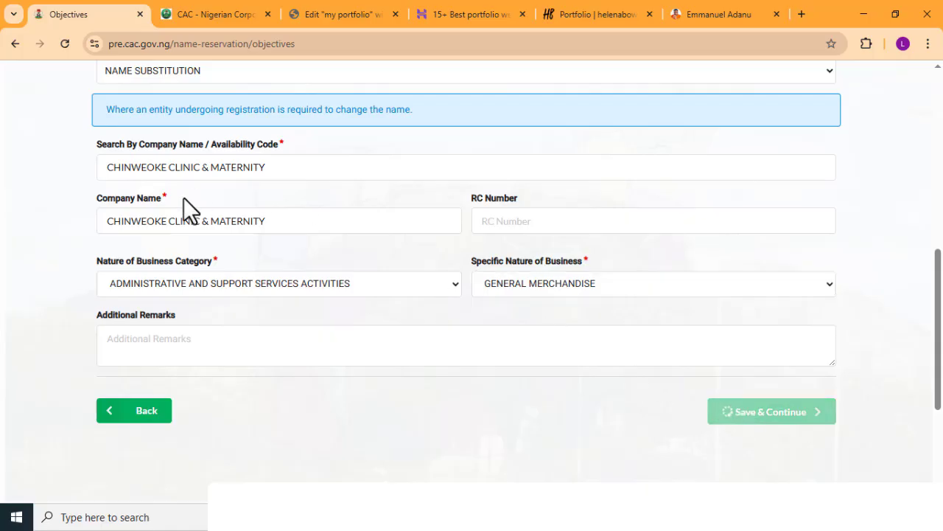
# - Review the business name application preview and save it to proceed to the payment stage
pyautogui.scroll(-4, 221, 319)
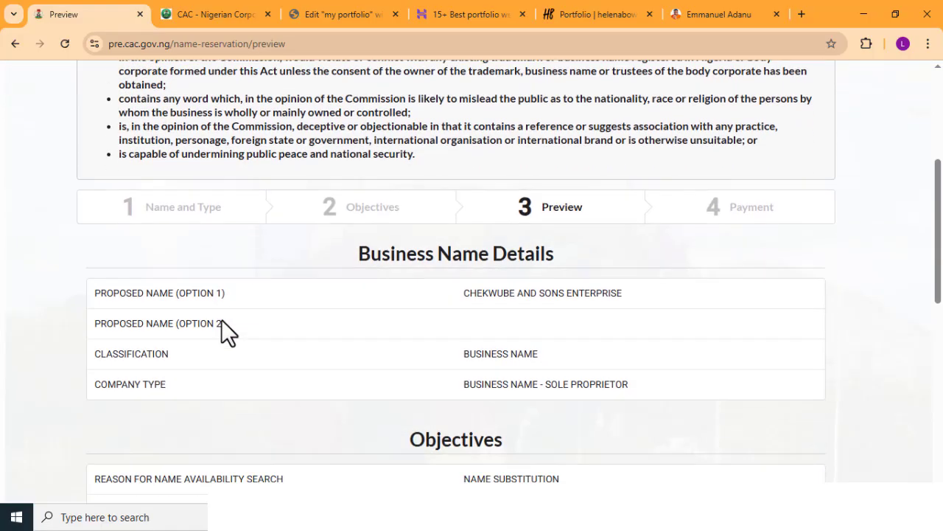
pyautogui.scroll(-2, 283, 278)
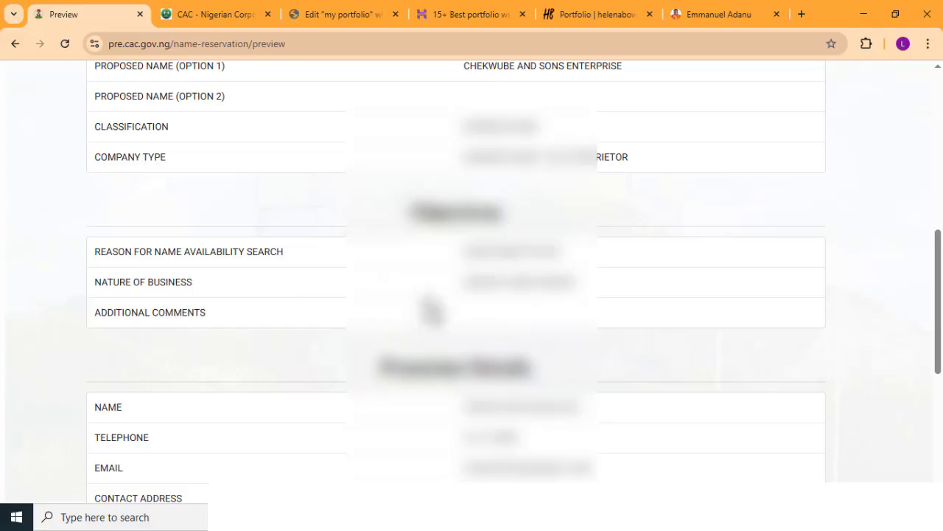
pyautogui.scroll(-2, 431, 311)
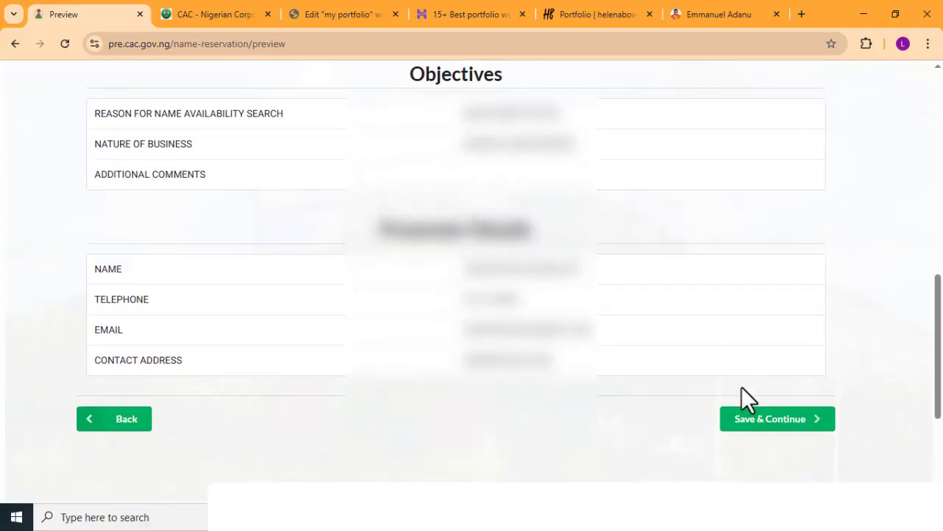
pyautogui.click(751, 420)
pyautogui.scroll(-1, 750, 435)
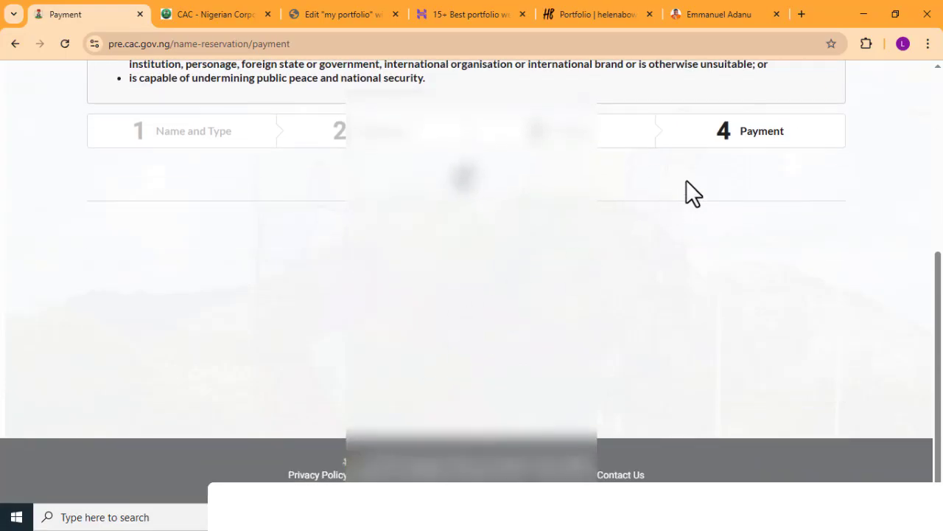
# - Return to the dashboard, open the list of queried registrations, and dismiss the share correction notice
pyautogui.scroll(5, 538, 234)
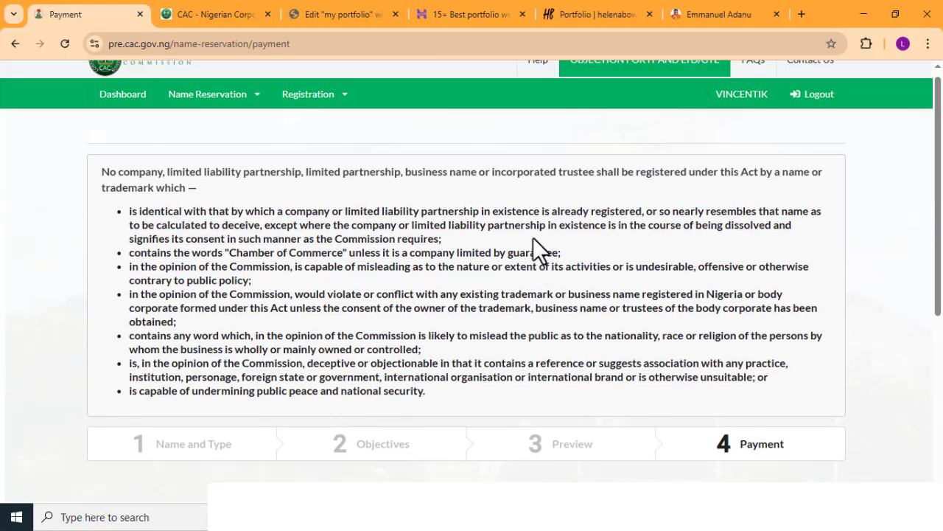
pyautogui.click(112, 117)
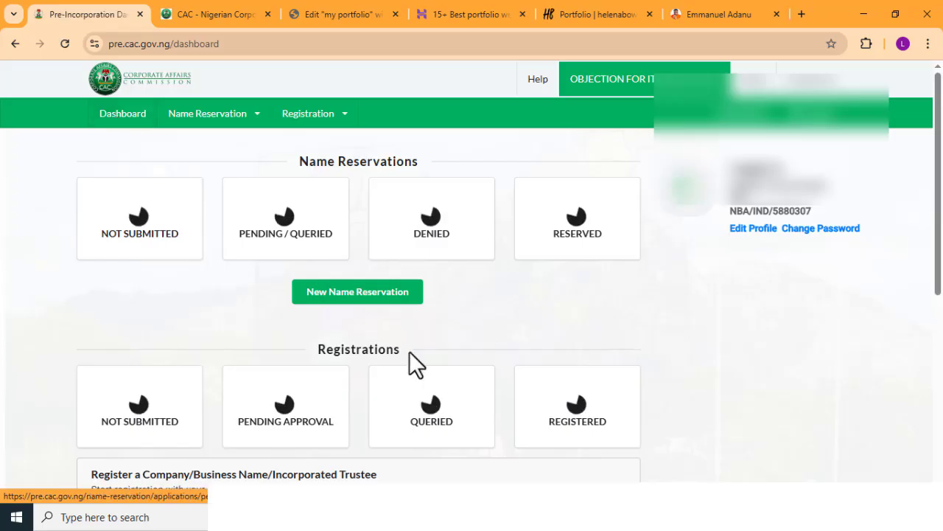
pyautogui.scroll(-2, 424, 346)
pyautogui.click(430, 278)
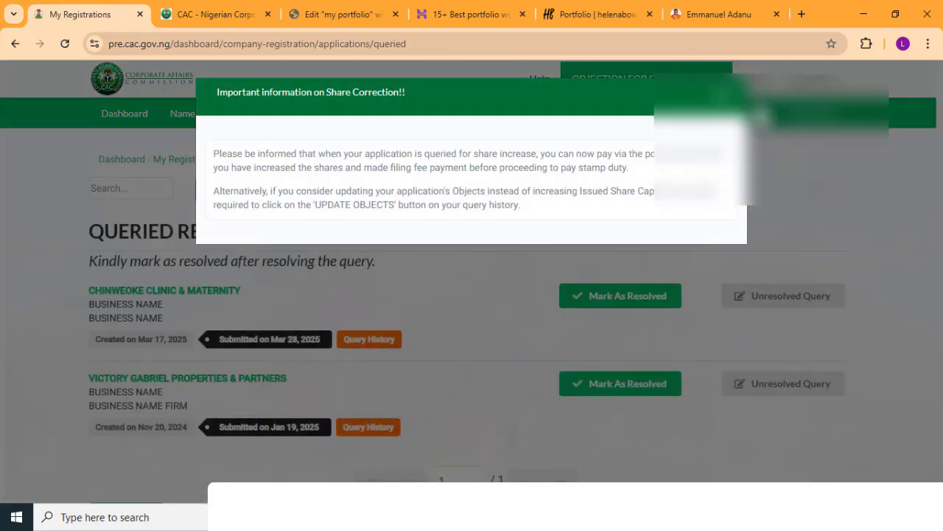
pyautogui.click(723, 92)
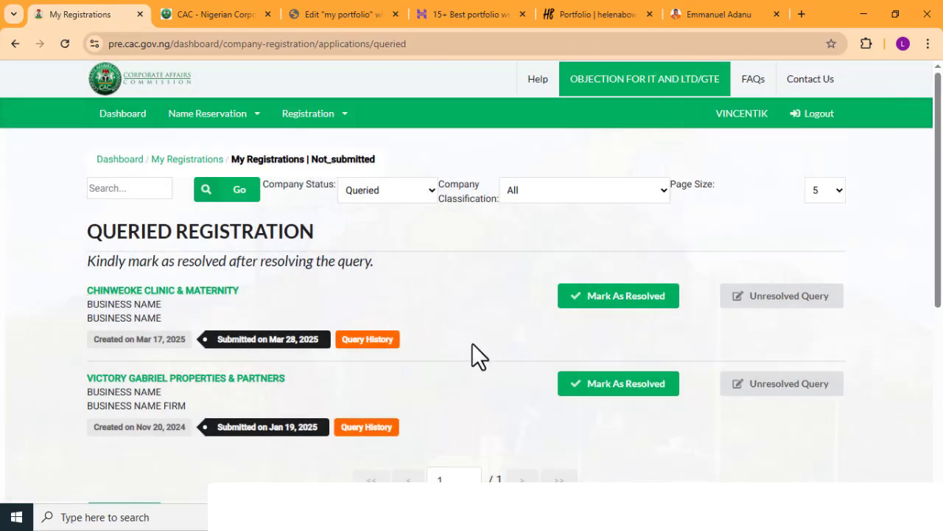